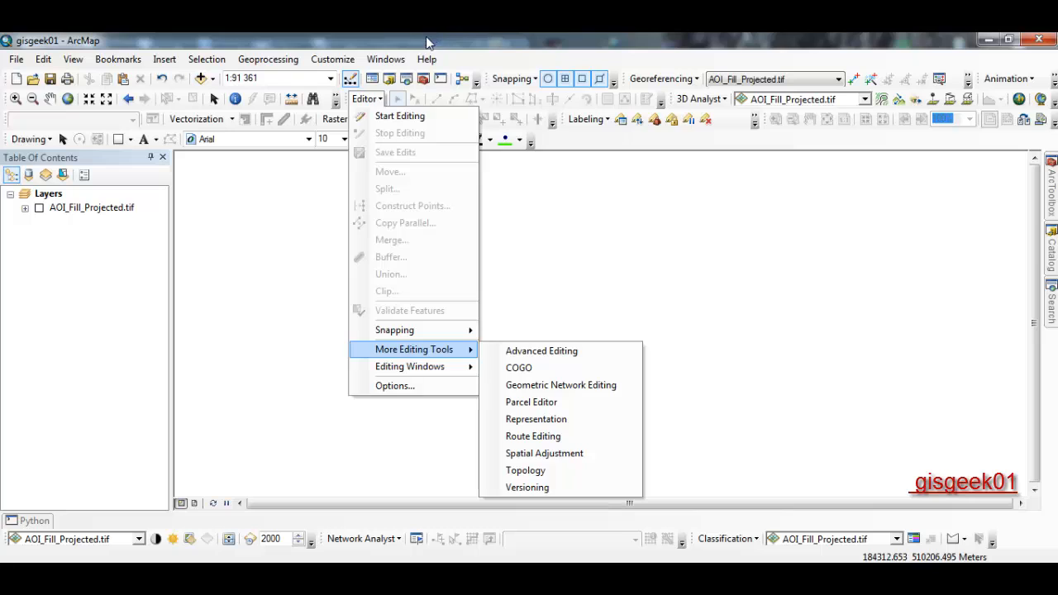
- Dismiss the Editor menu and slide out the Catalog window to show its folder connections
left_click(426, 43)
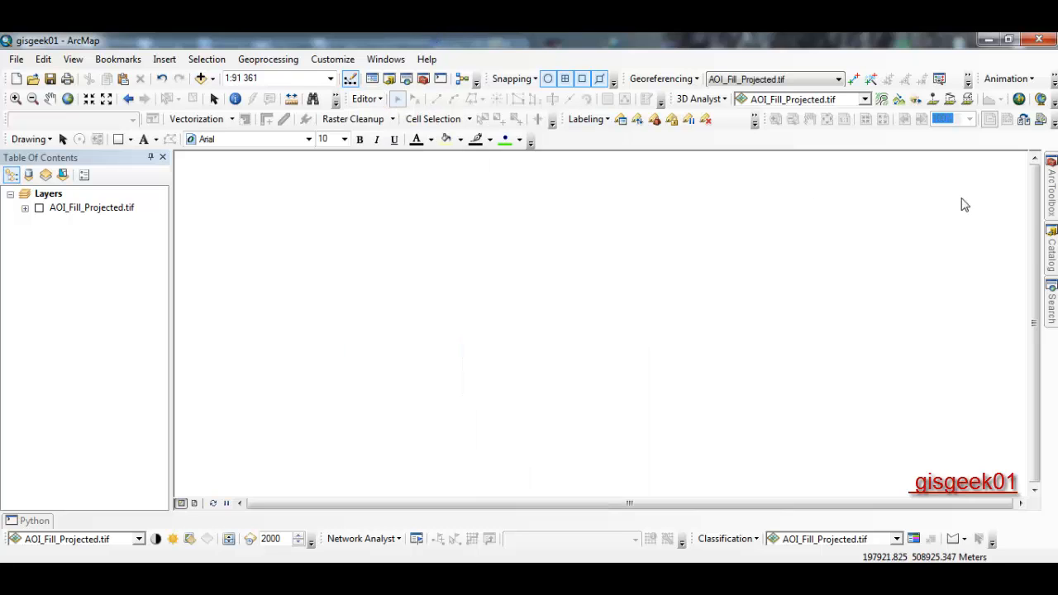
left_click(1052, 249)
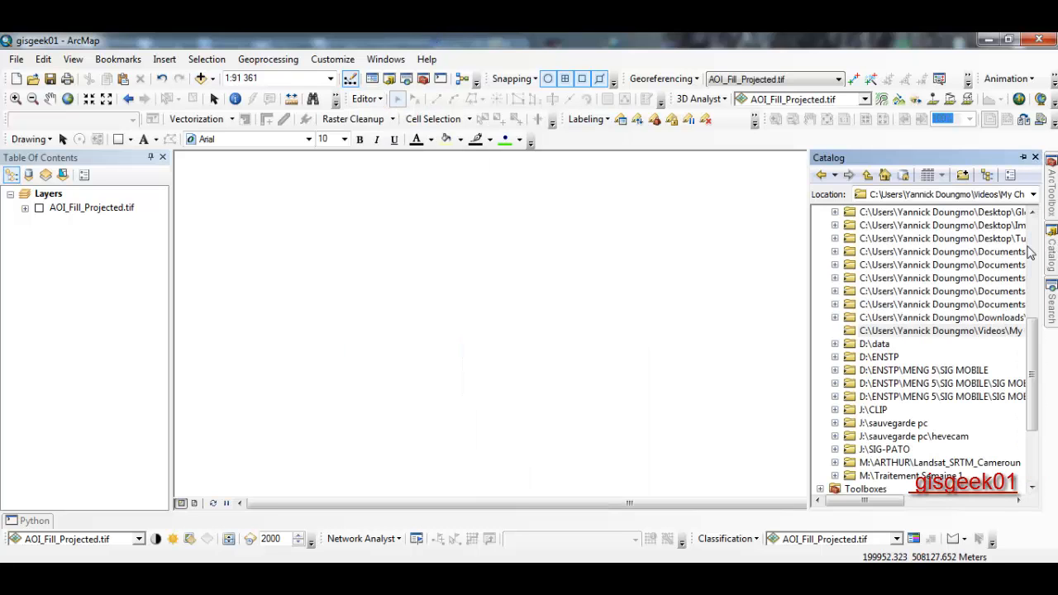
- In the Videos folder, make a Polyline shapefile 'Ligne 1' using WGS_1984_UTM_Zone_33N
right_click(891, 334)
mouse_move(940, 430)
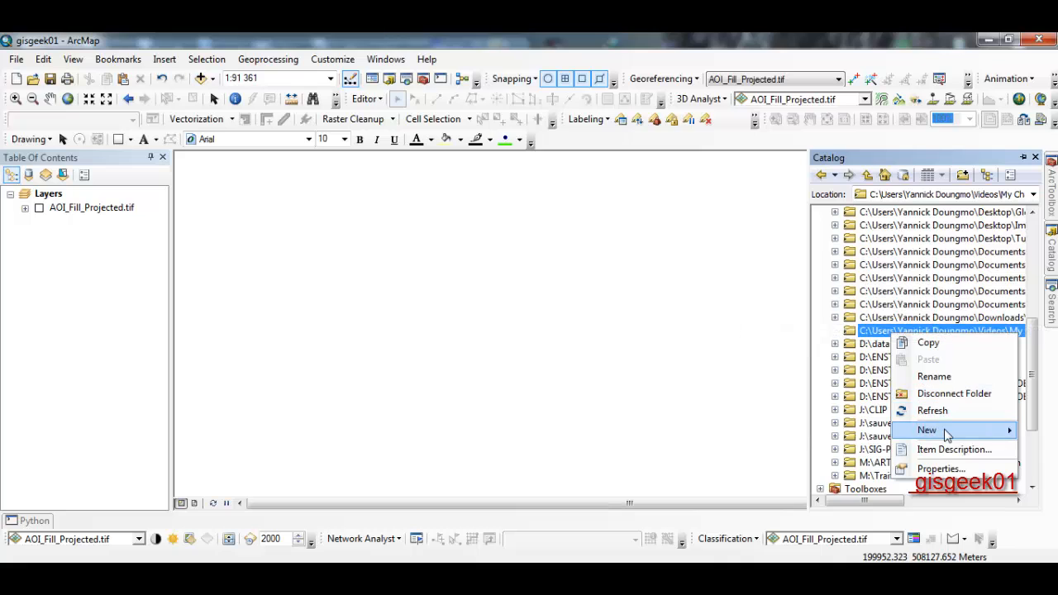
left_click(744, 430)
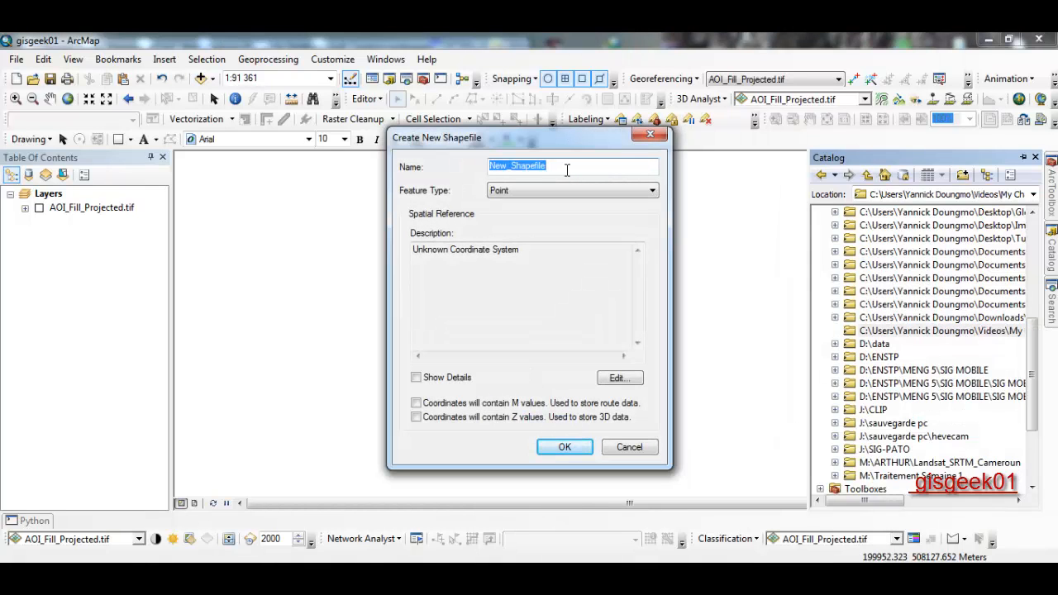
type("Ligne 1")
left_click(584, 191)
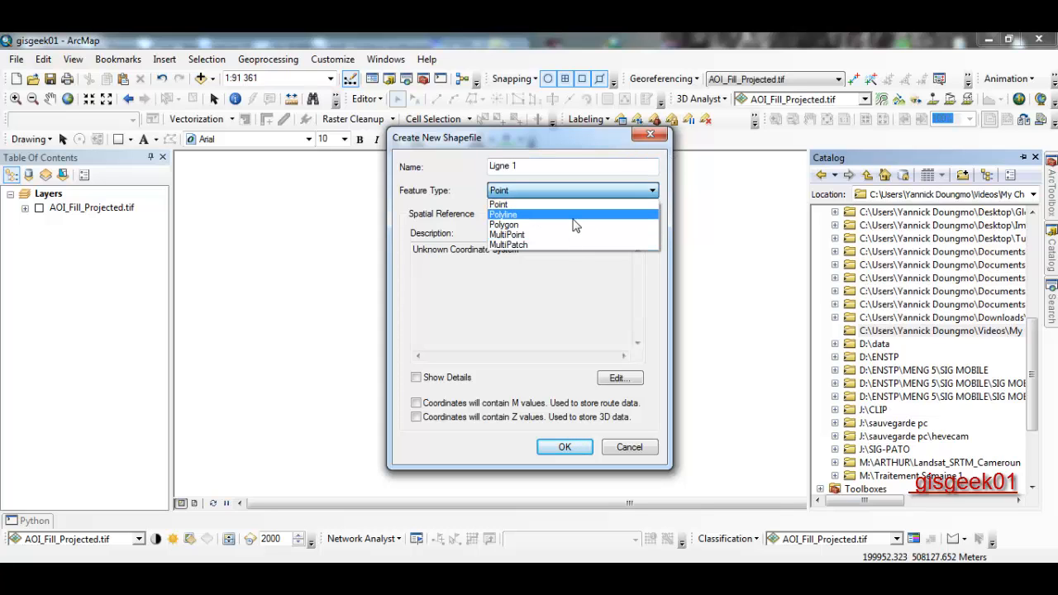
left_click(538, 213)
left_click(622, 375)
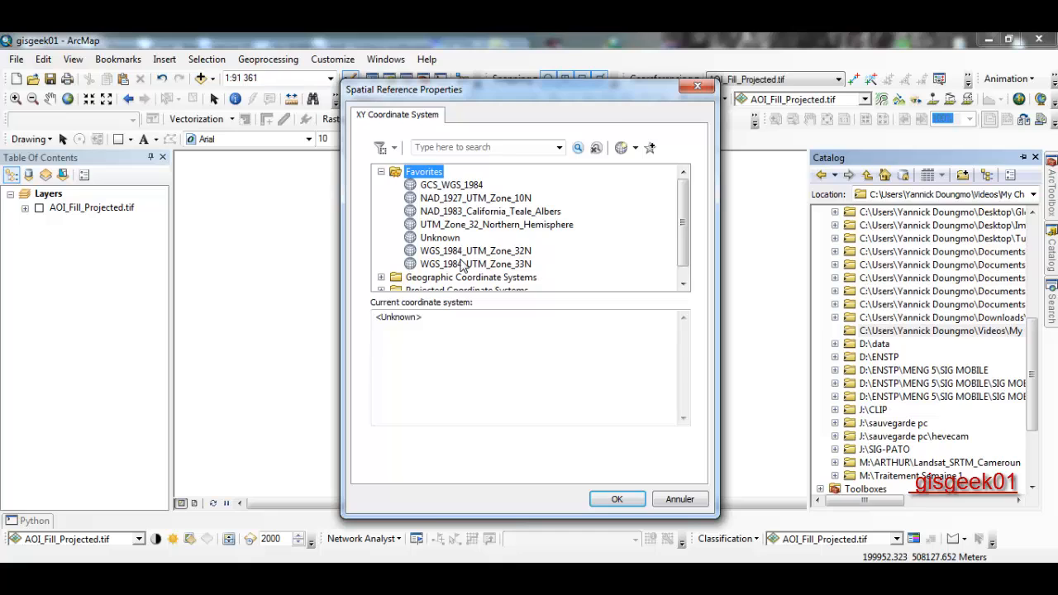
left_click(470, 264)
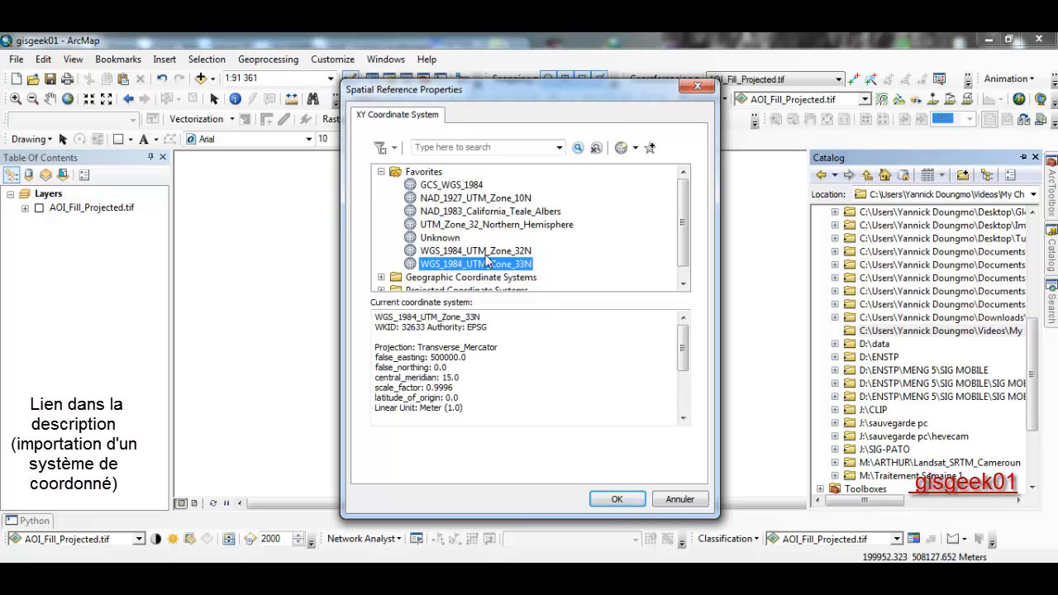
left_click(635, 147)
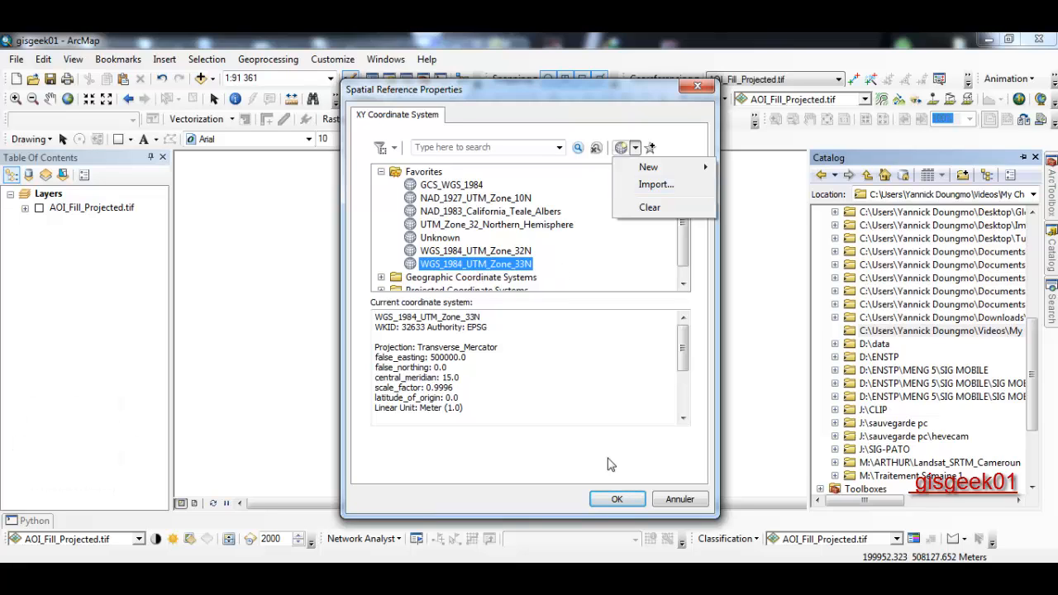
left_click(617, 500)
left_click(617, 500)
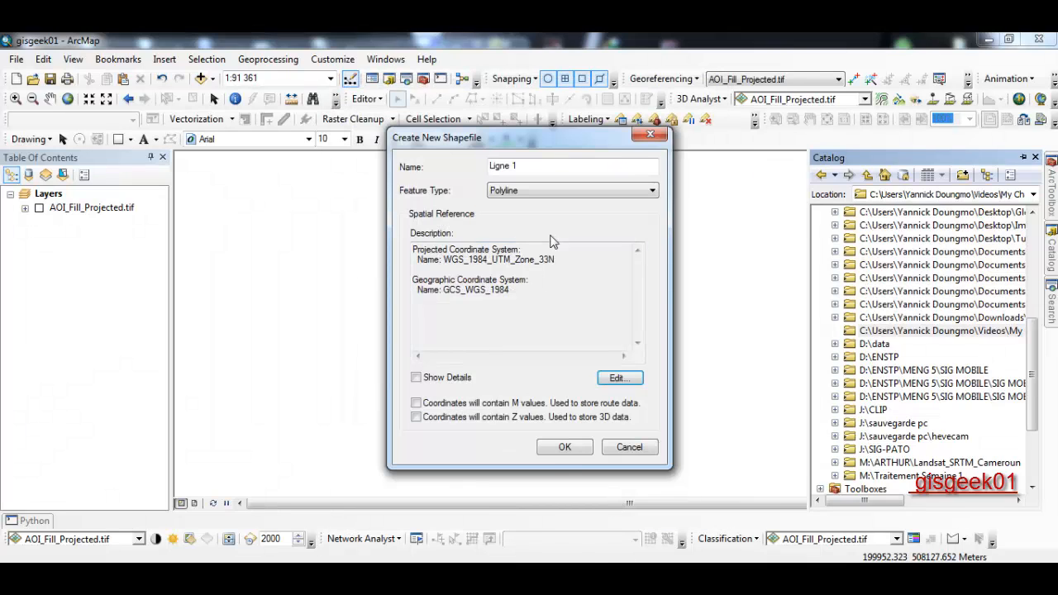
left_click(563, 447)
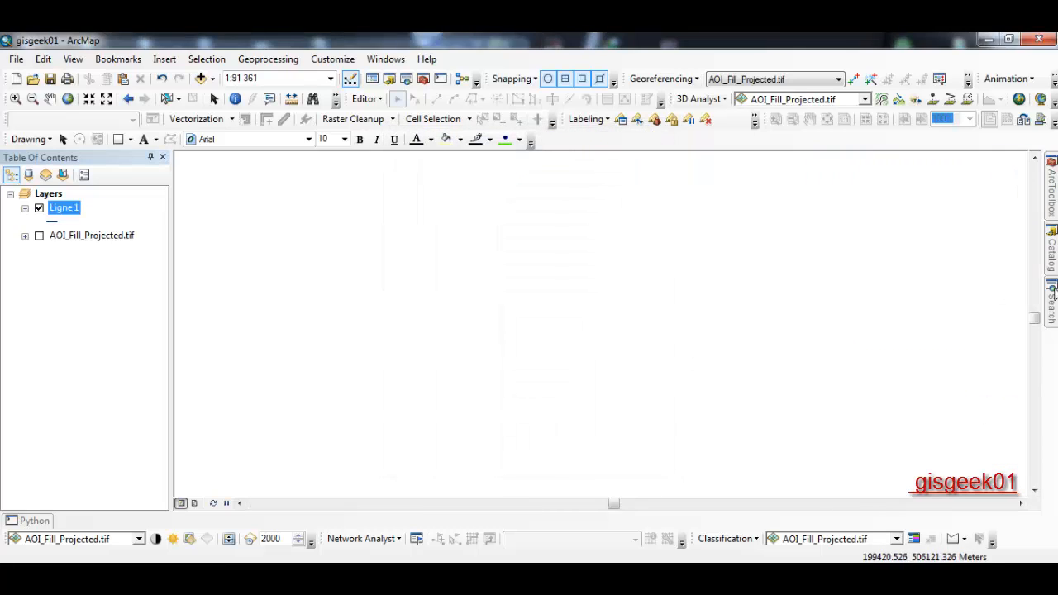
- In the project folder, make shapefile 'Ligne 2', finding WGS_1984_UTM_Zone_33N by EPSG code 32633
left_click(1055, 252)
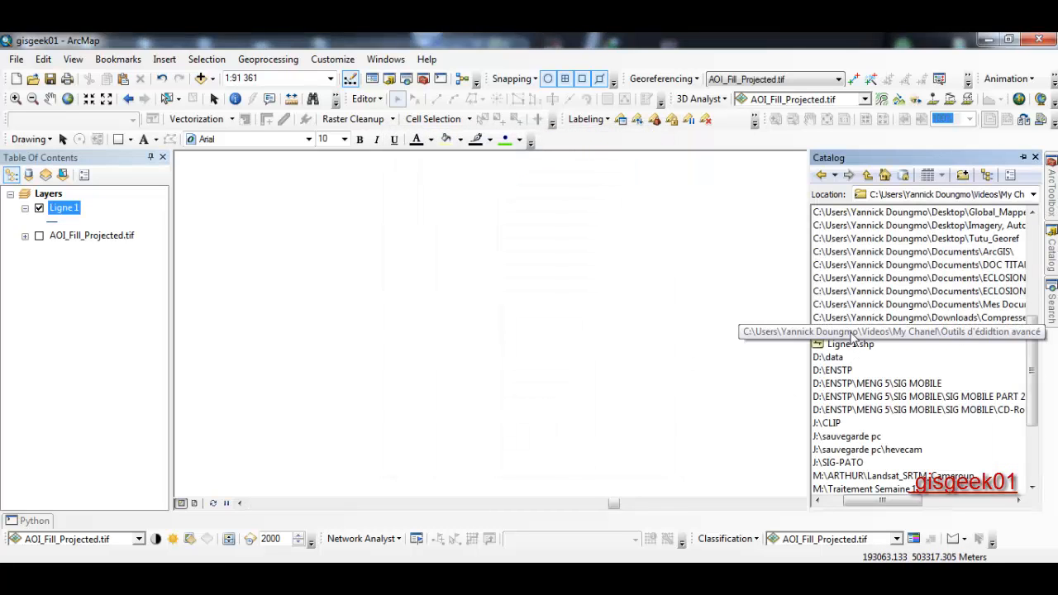
right_click(854, 335)
mouse_move(882, 427)
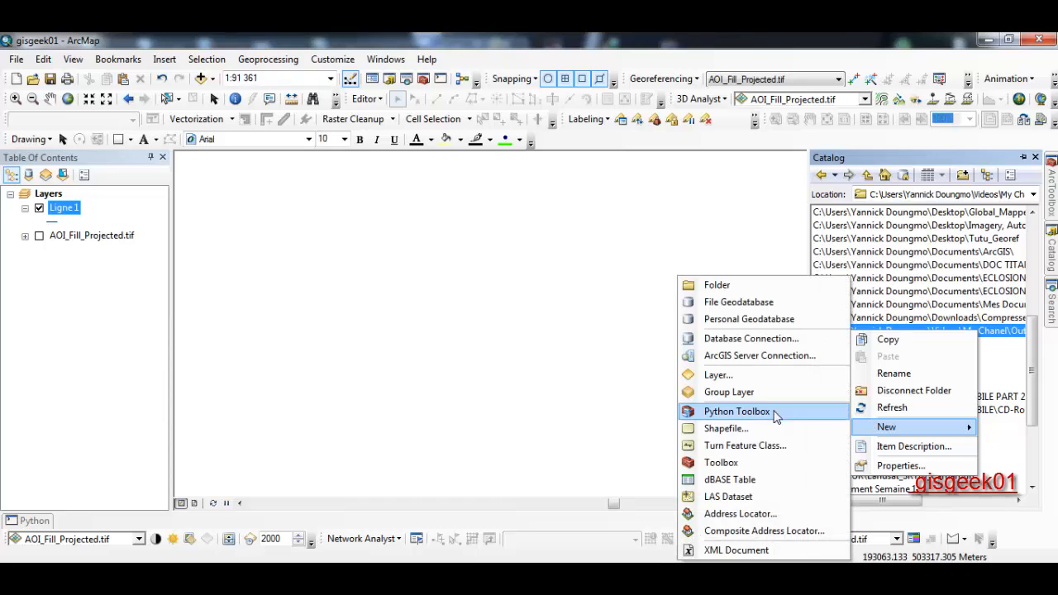
left_click(753, 430)
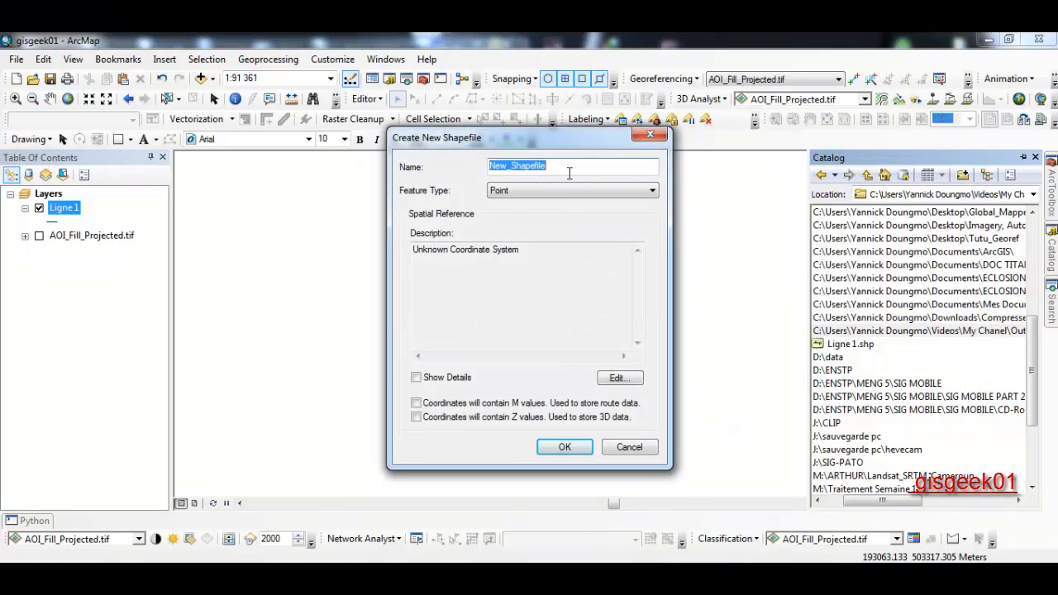
type("Ligne 2")
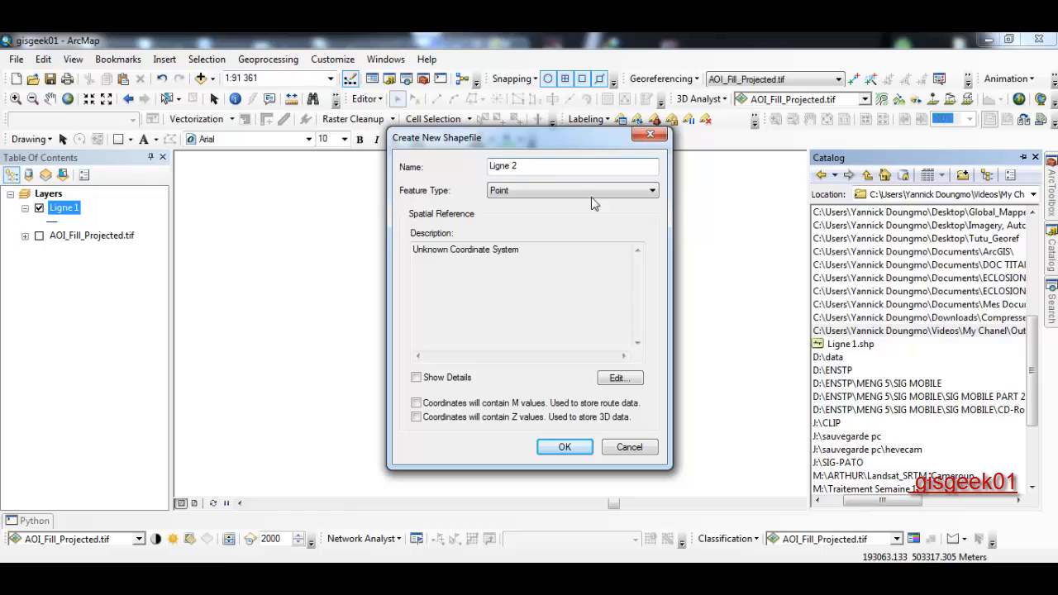
left_click(620, 378)
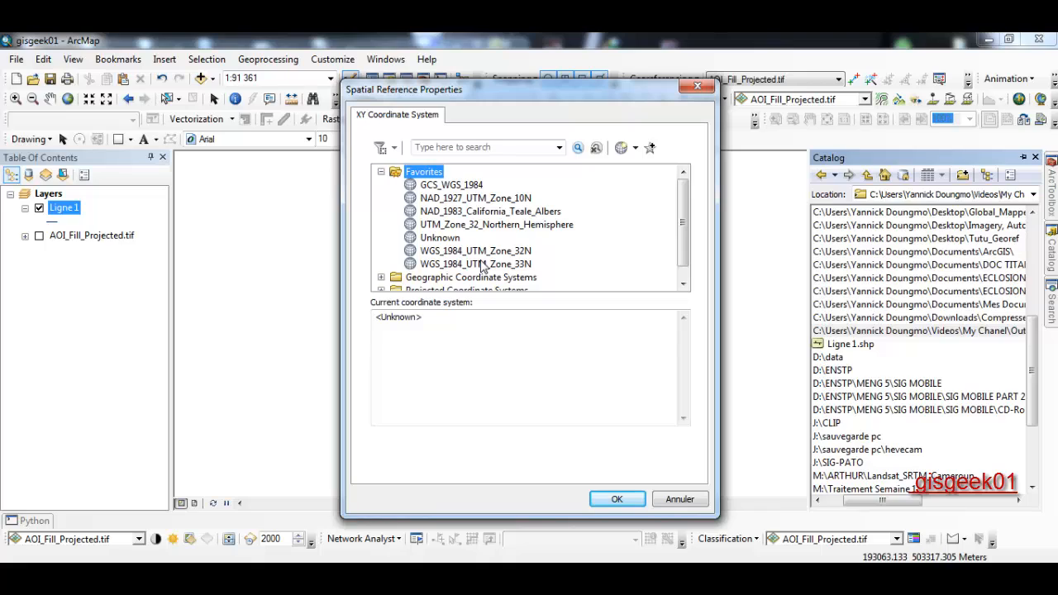
left_click(475, 148)
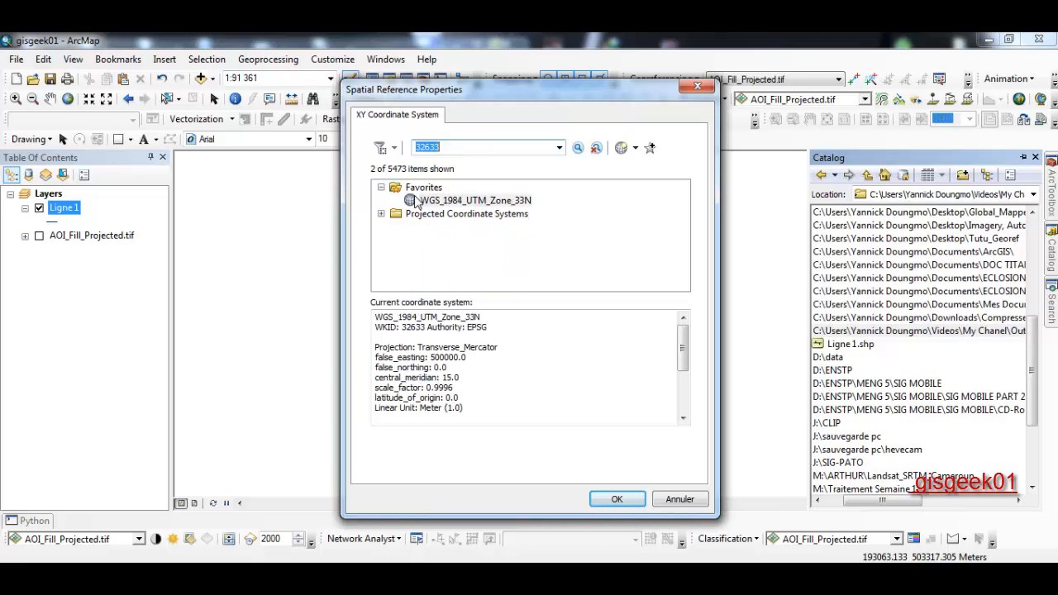
left_click(454, 202)
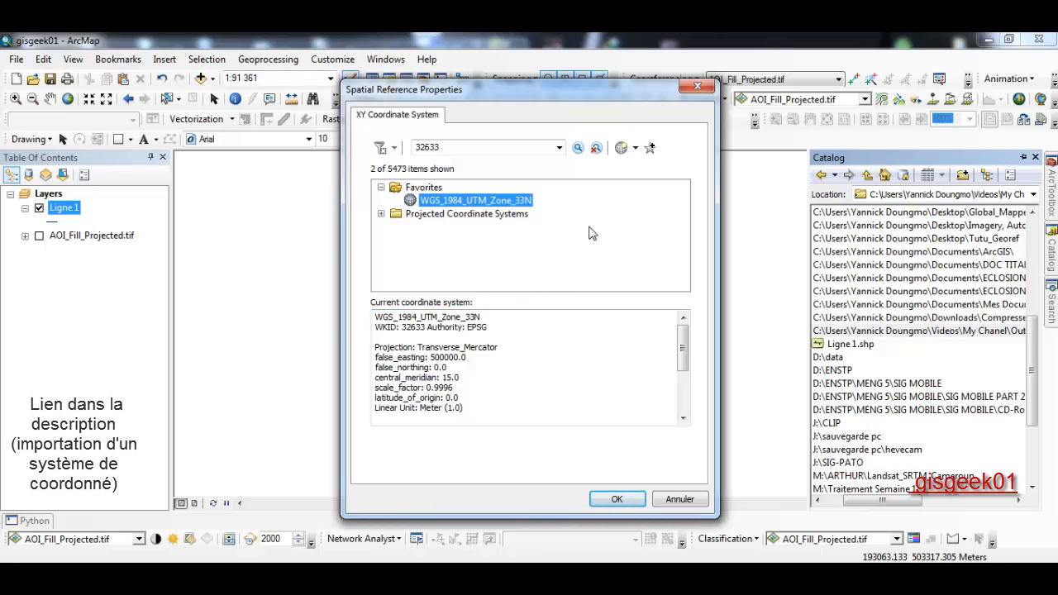
left_click(617, 500)
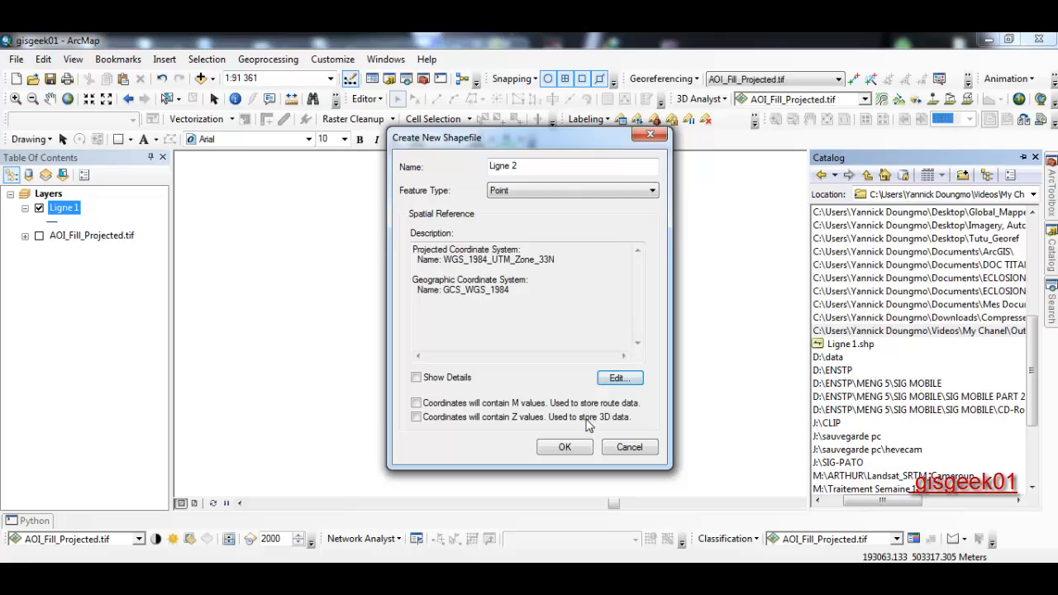
left_click(565, 447)
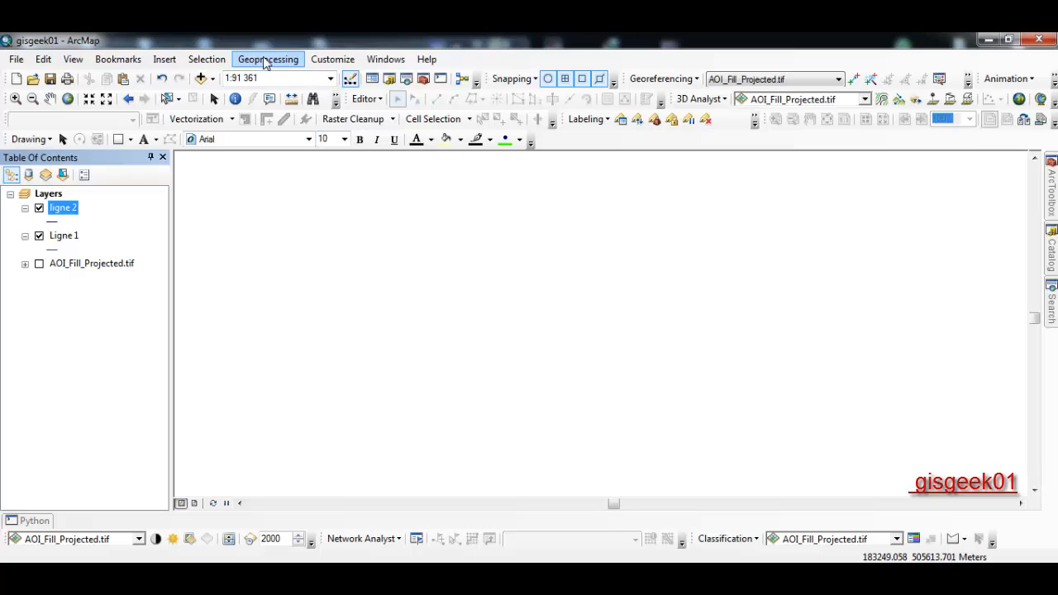
- Restore the Table Of Contents pinned open on the left, then choose Editor > Start Editing
left_click(163, 157)
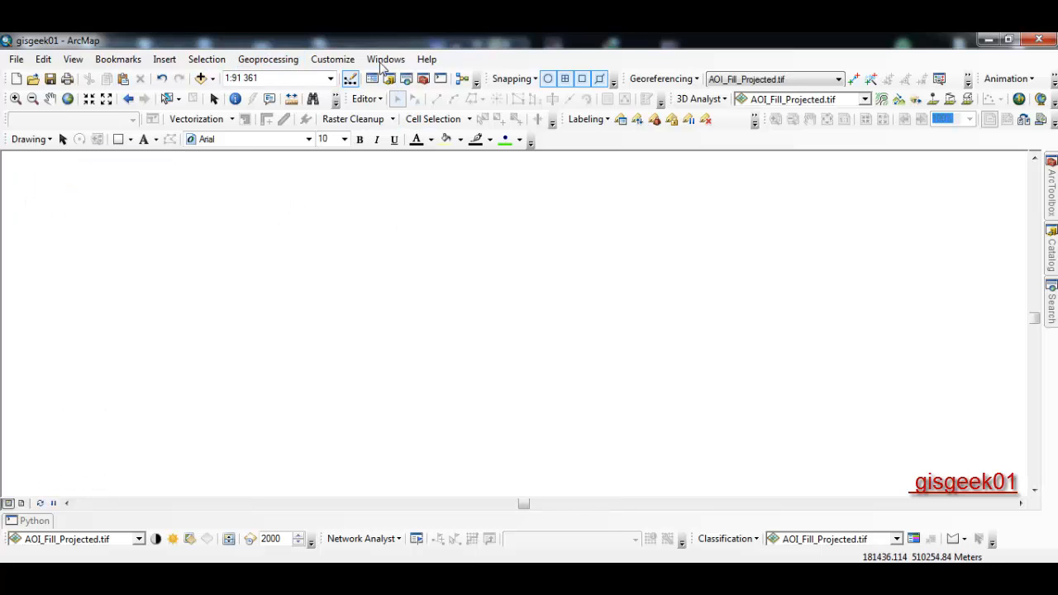
left_click(382, 61)
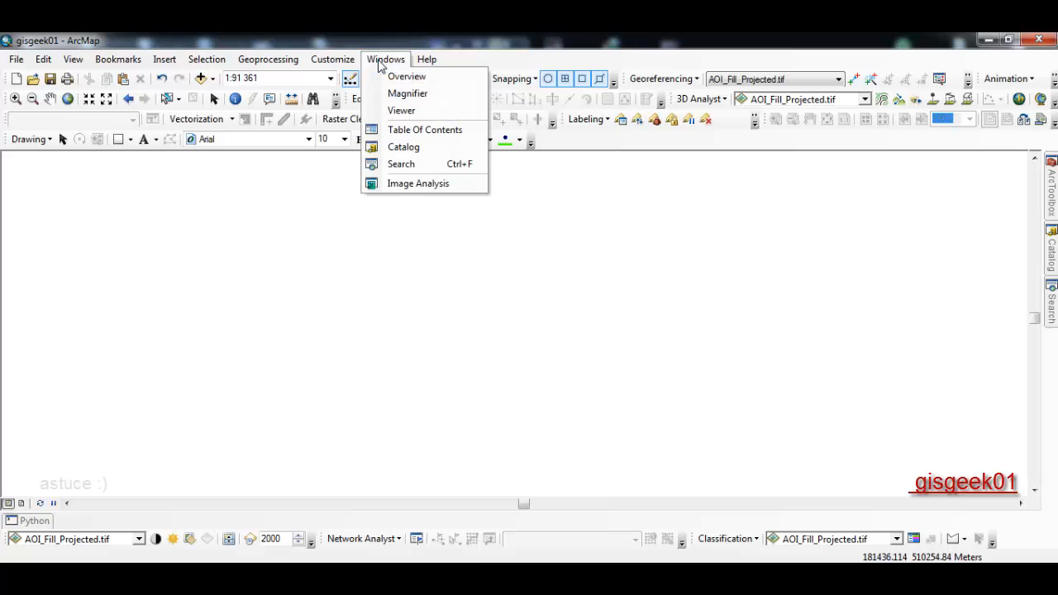
left_click(403, 133)
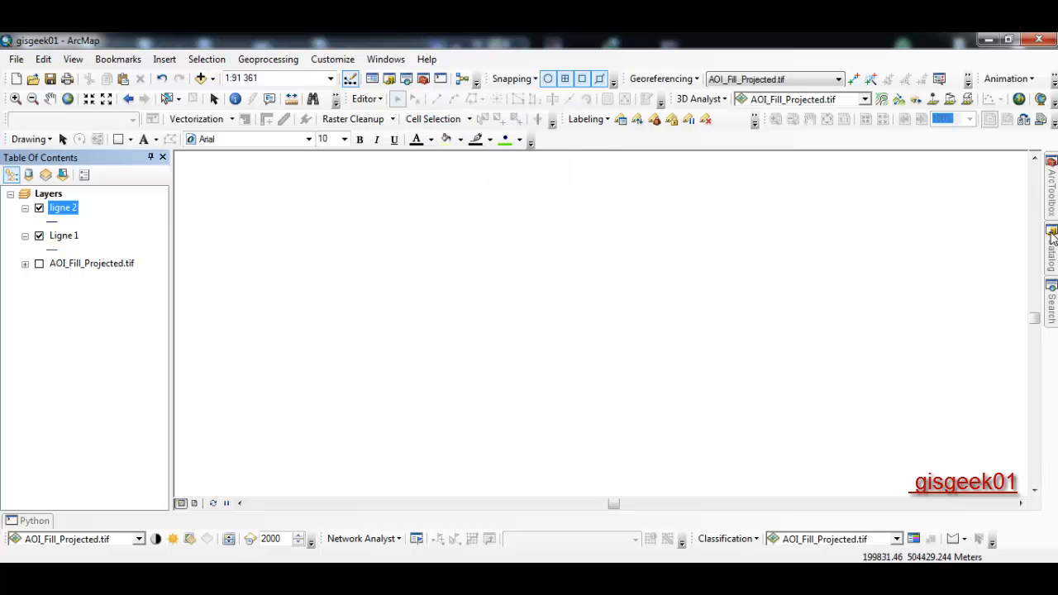
left_click(152, 158)
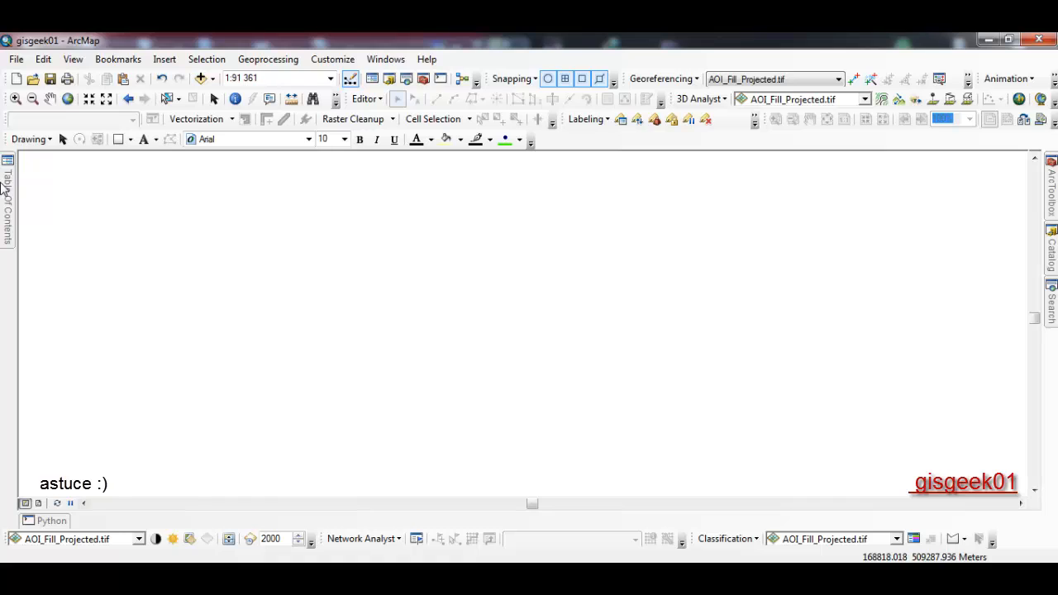
mouse_move(4, 187)
left_click(167, 158)
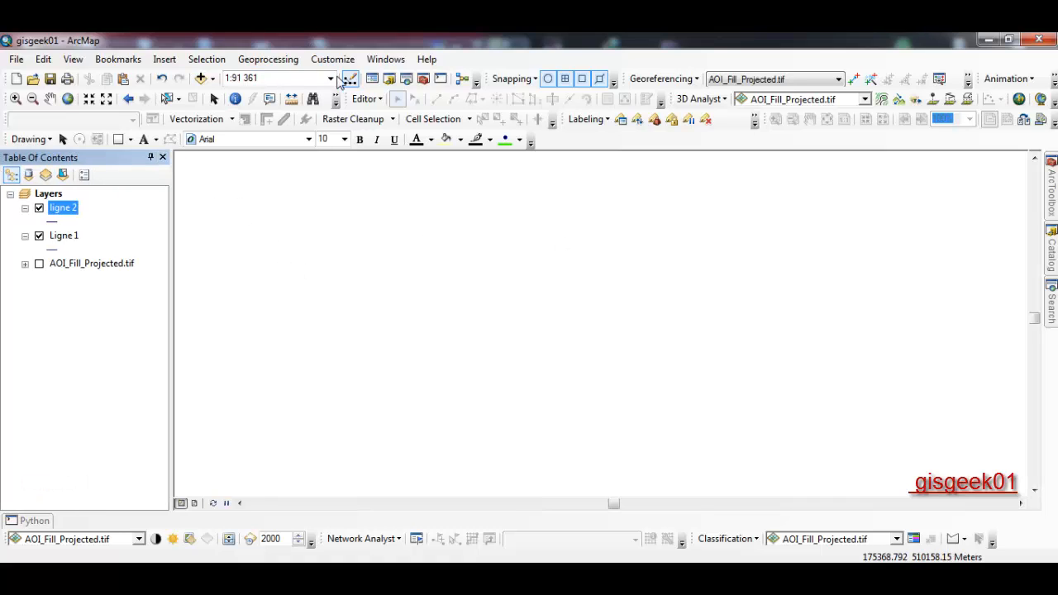
left_click(366, 98)
left_click(387, 117)
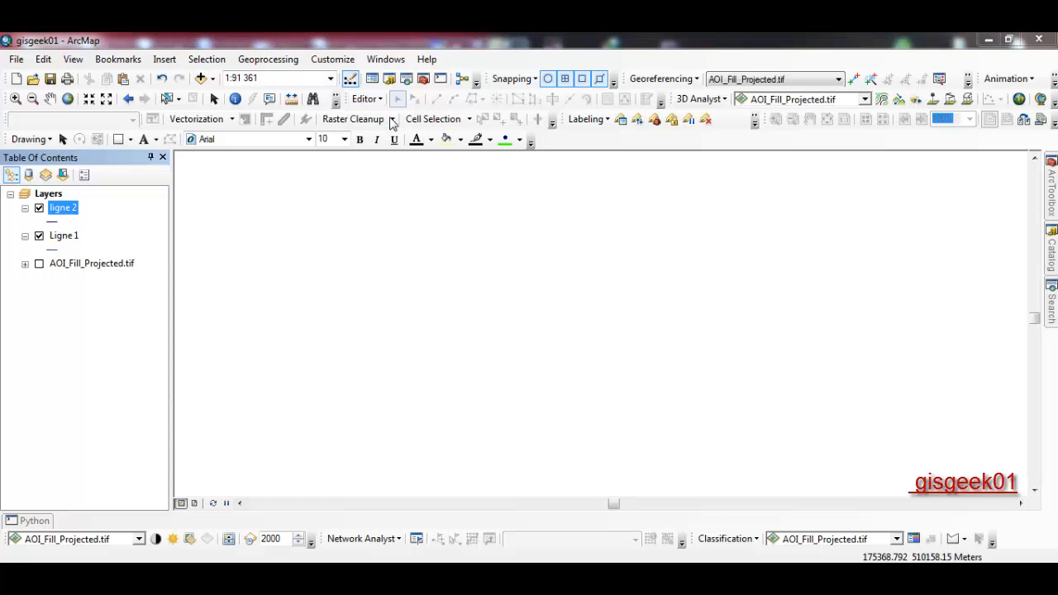
- Start editing Ligne 1 and open Create Features with the Ligne 1 template selected
left_click(400, 188)
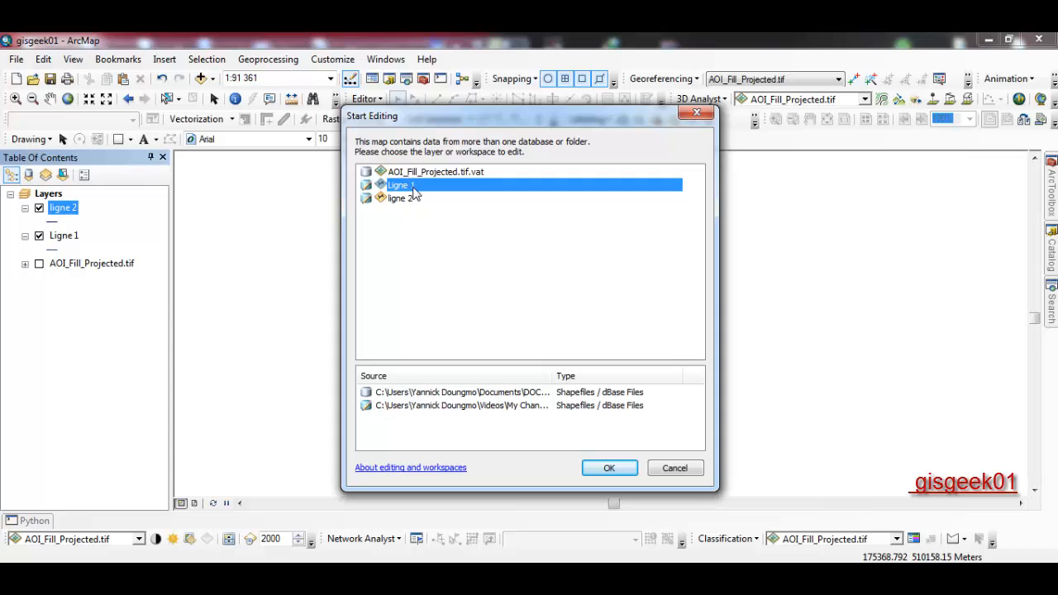
left_click(608, 470)
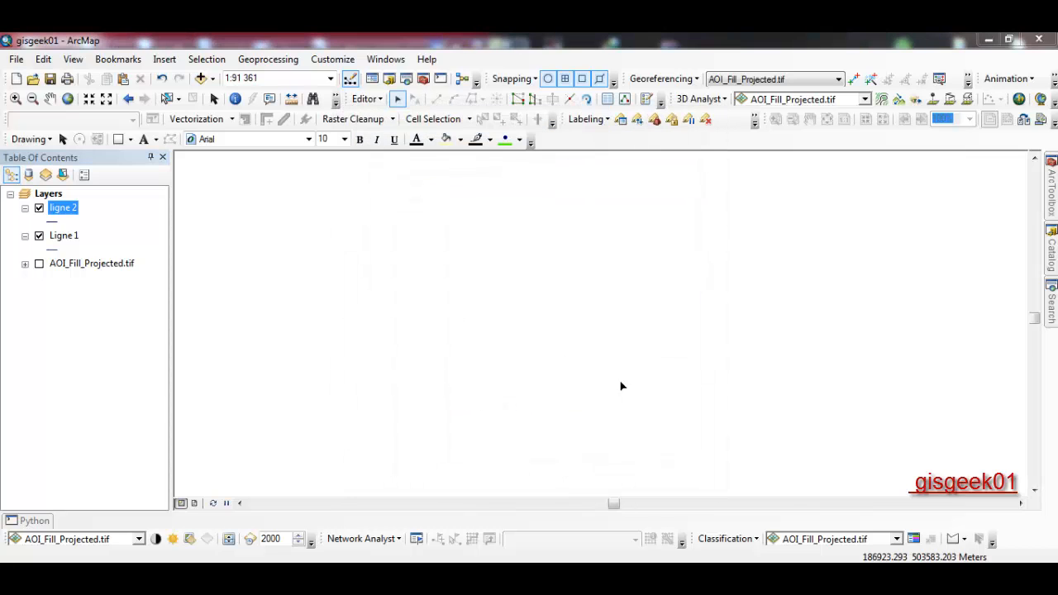
left_click(647, 100)
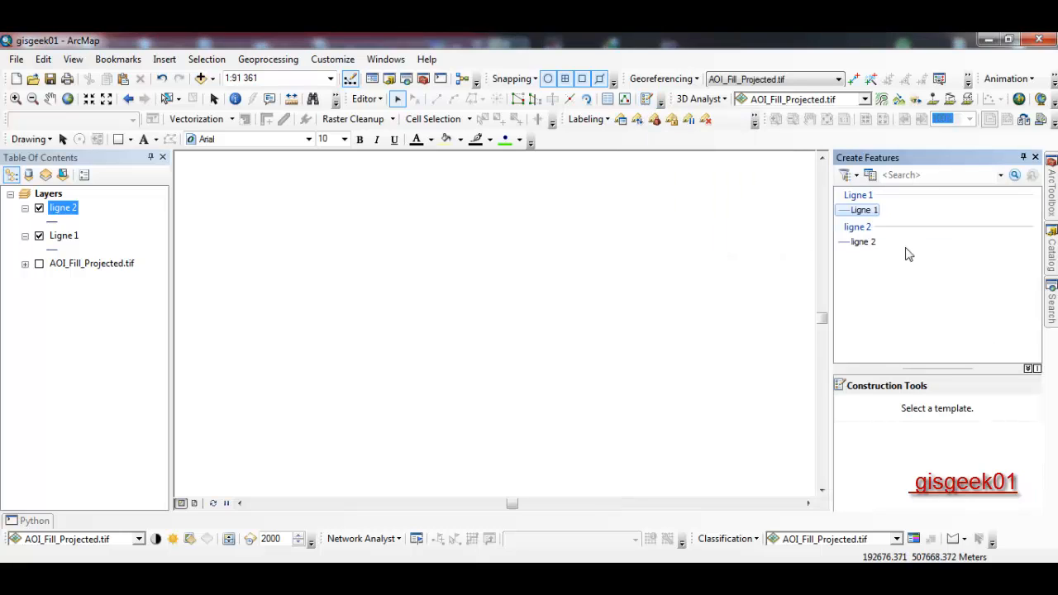
left_click(867, 213)
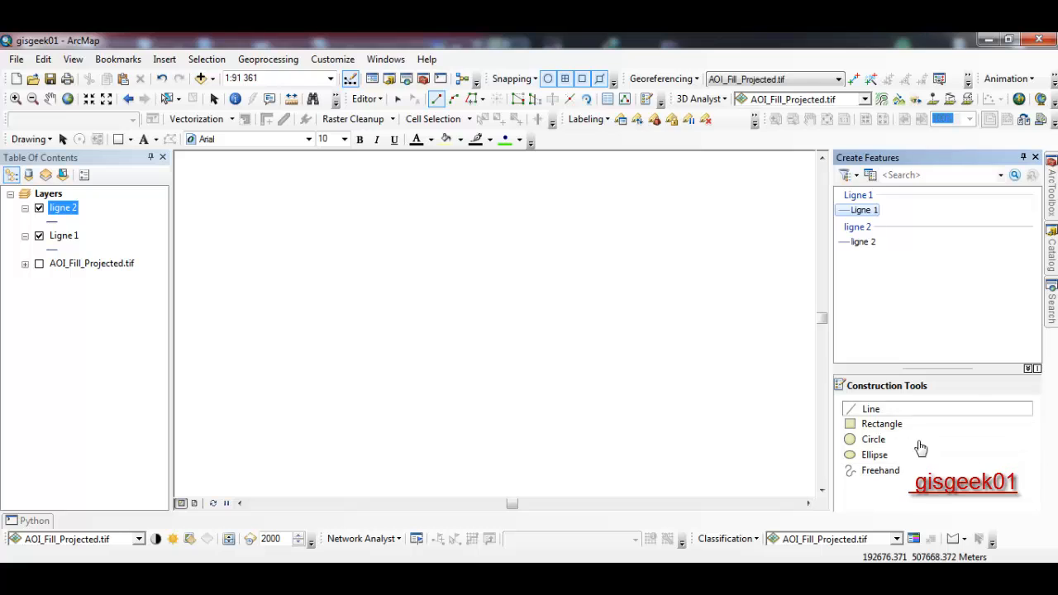
mouse_move(951, 370)
left_mouse_down()
mouse_move(947, 276)
mouse_move(950, 348)
mouse_move(948, 322)
left_mouse_up()
- Sketch a rectangle with the Rectangle tool, using the Horizontal constraint
left_click(882, 378)
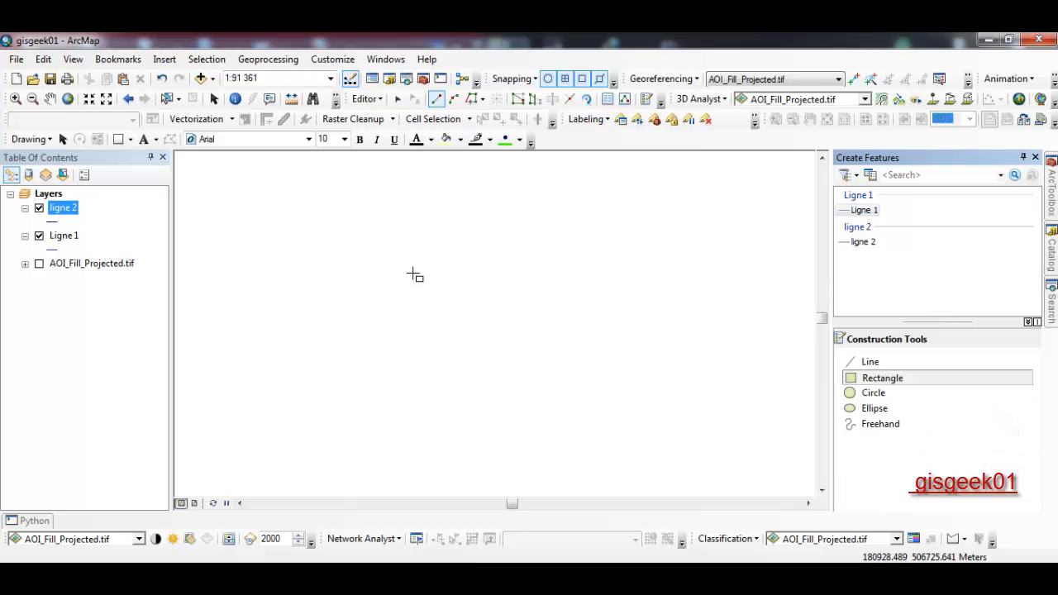
left_click(390, 254)
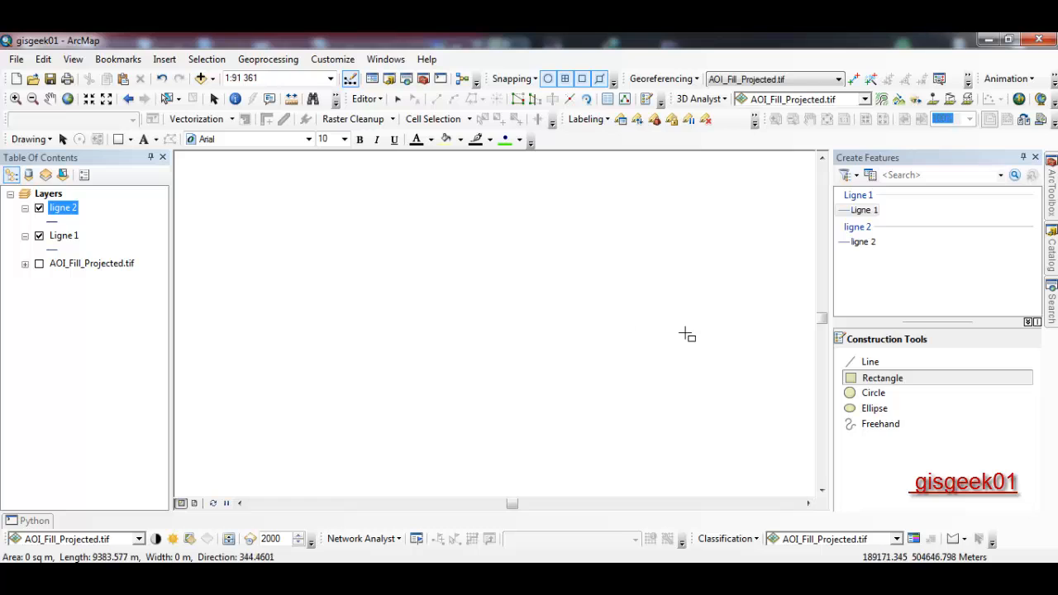
left_click(690, 270)
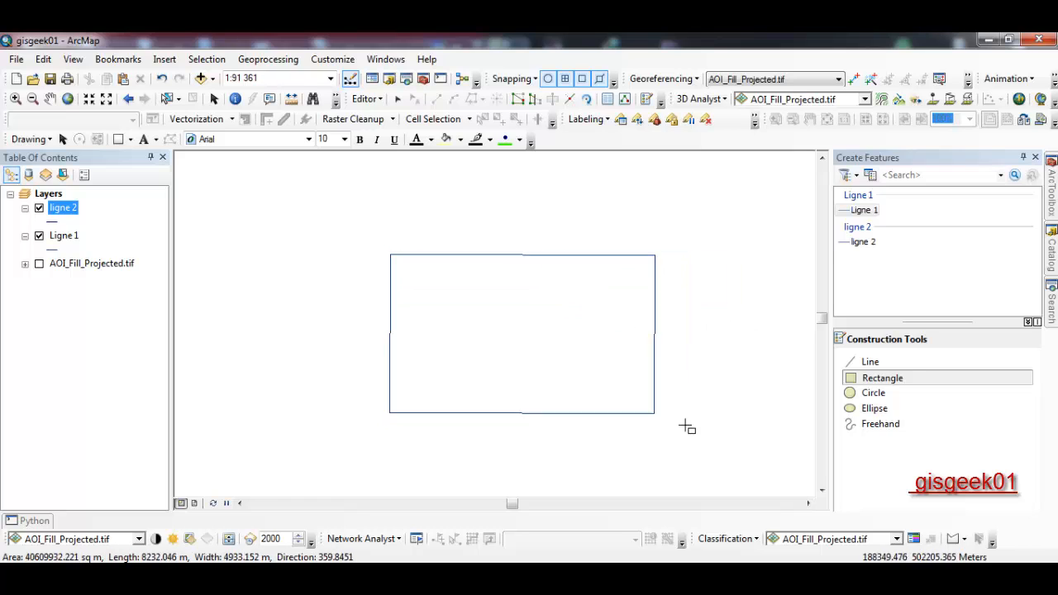
right_click(735, 387)
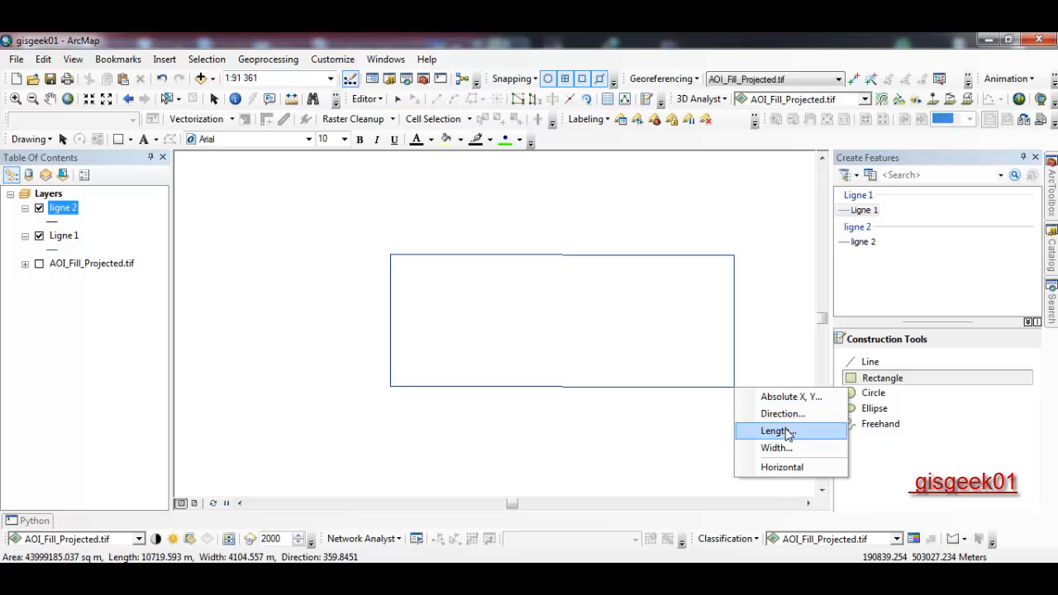
left_click(785, 467)
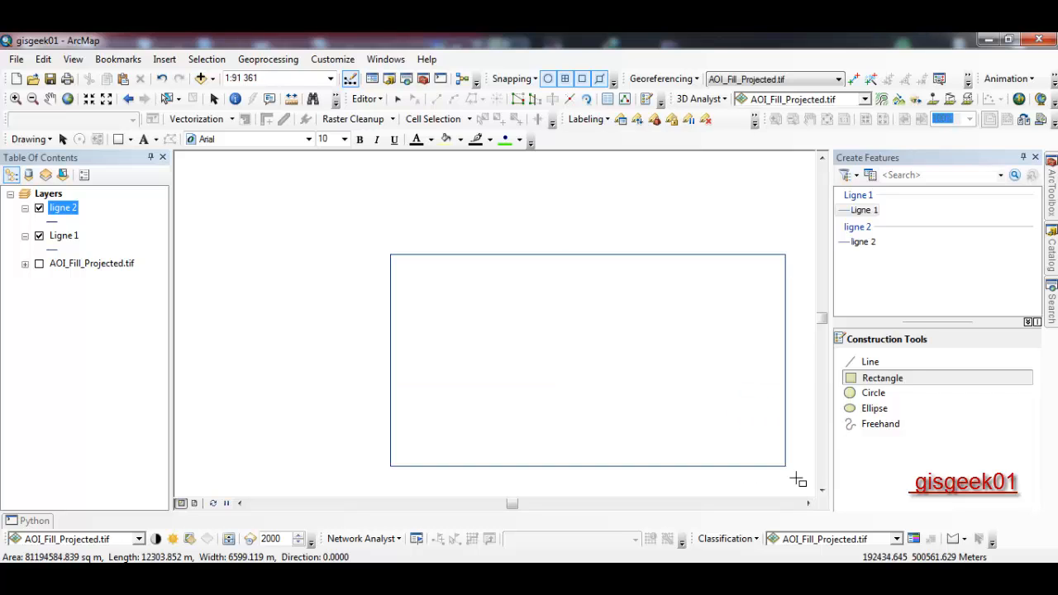
left_click(751, 432)
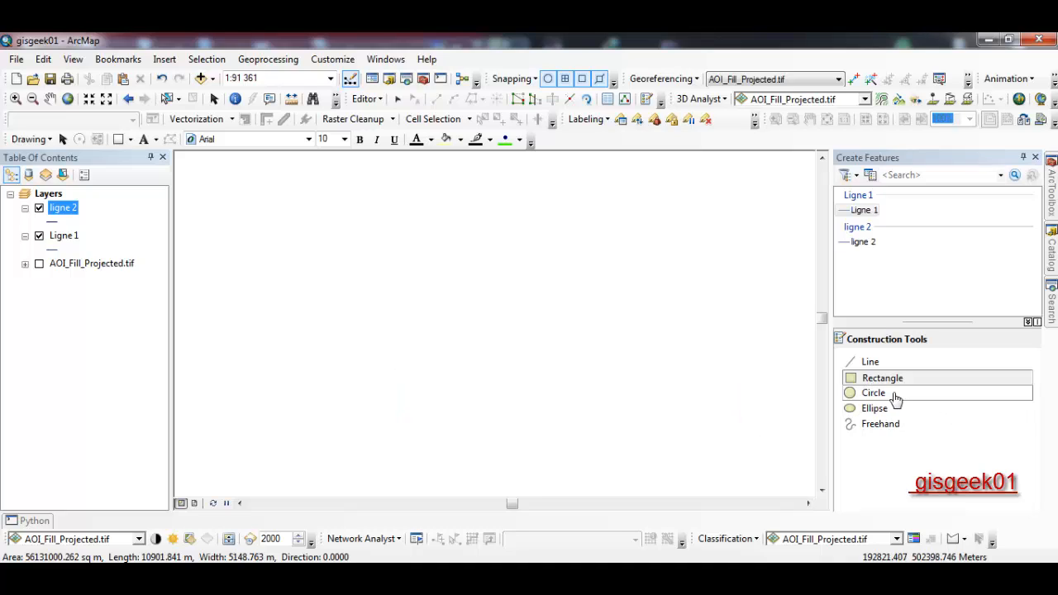
- Try a Freehand line on the map, then undo it
left_click(897, 425)
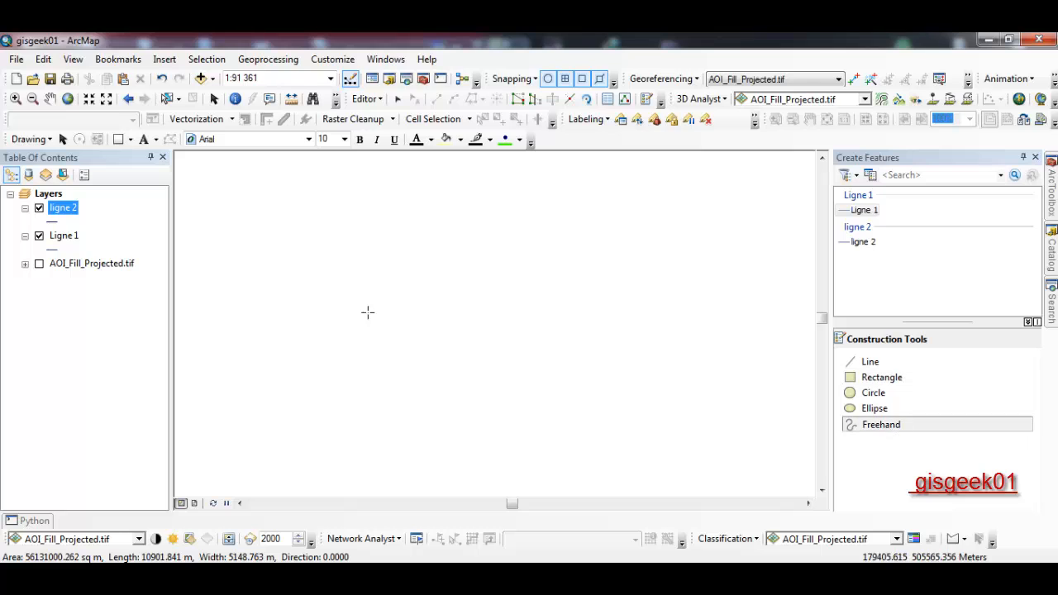
left_click(369, 346)
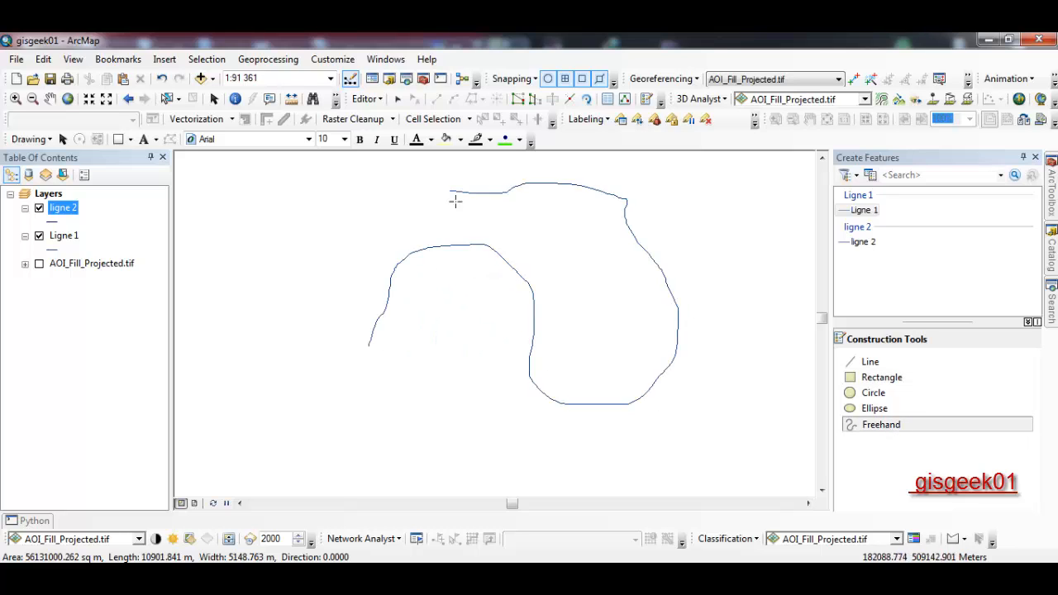
left_click(236, 303)
key("ctrl+z")
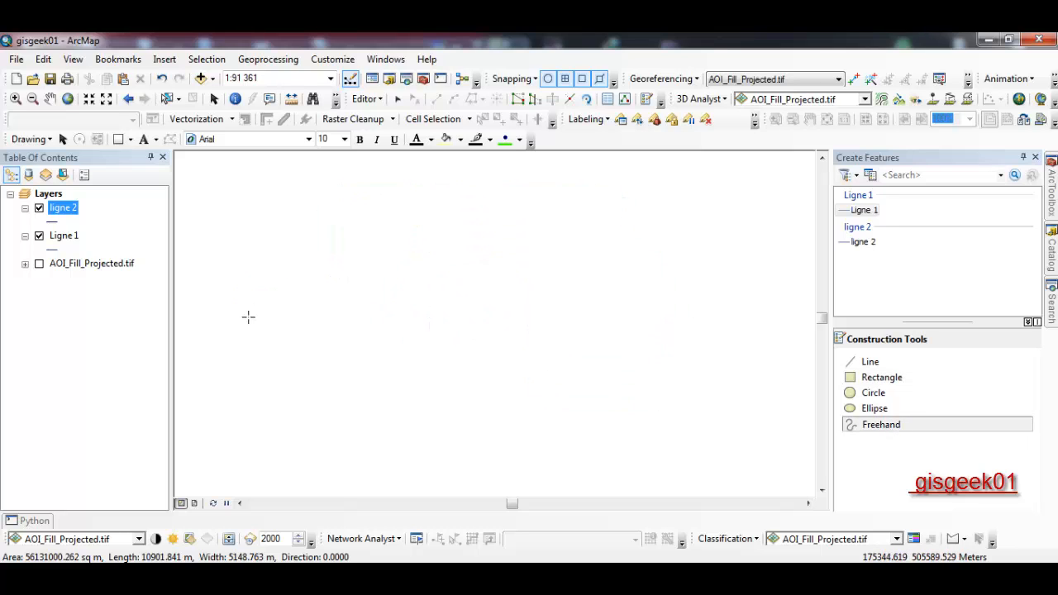
- With the Ligne 1 Line tool, draw a box-shaped polyline with tails
left_click(863, 211)
left_click(881, 368)
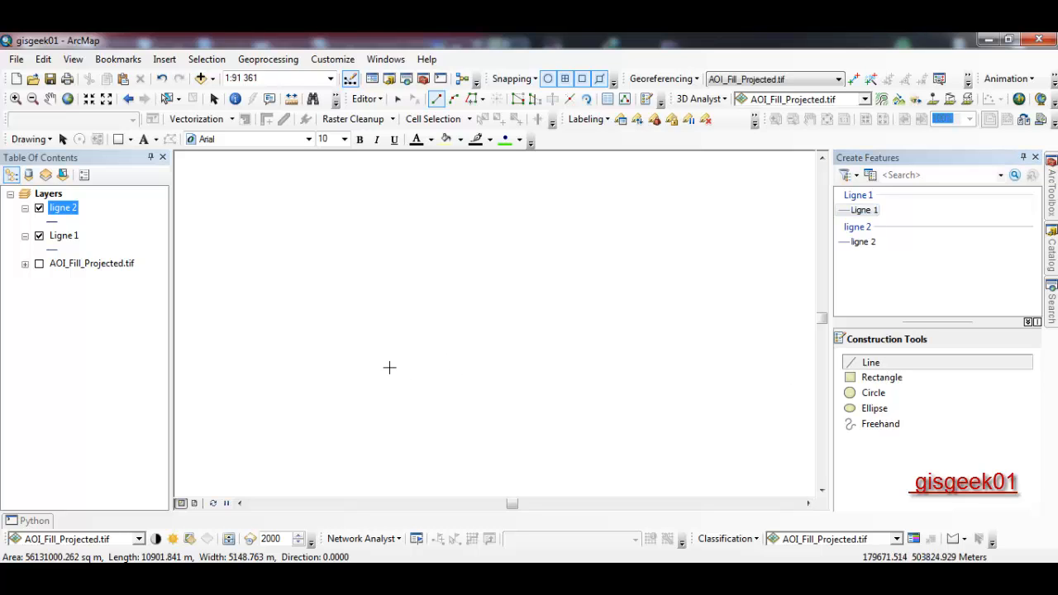
left_click(353, 365)
left_click(354, 281)
left_click(446, 286)
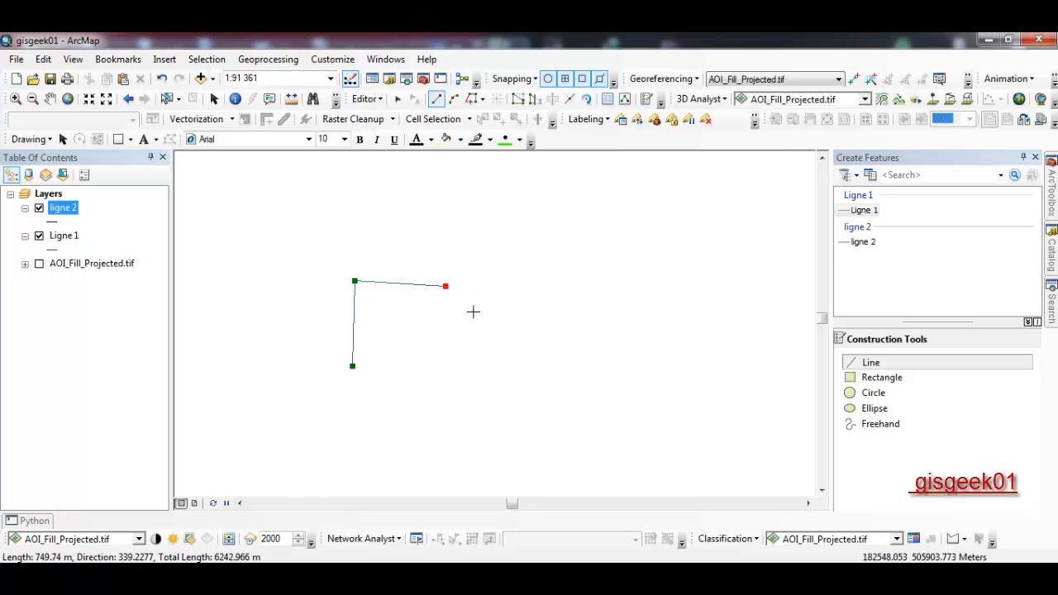
left_click(451, 345)
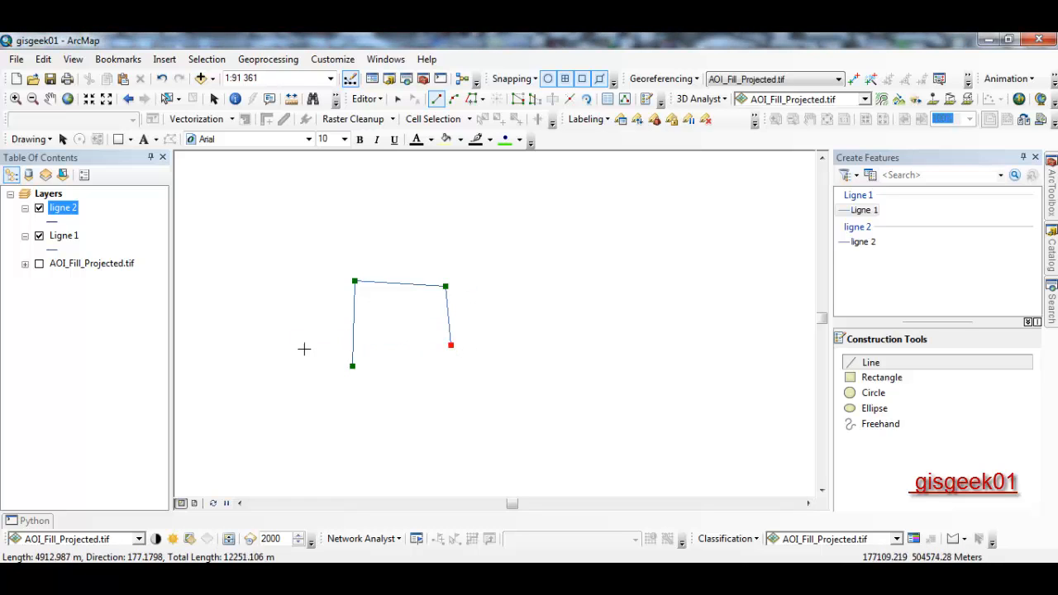
left_click(279, 342)
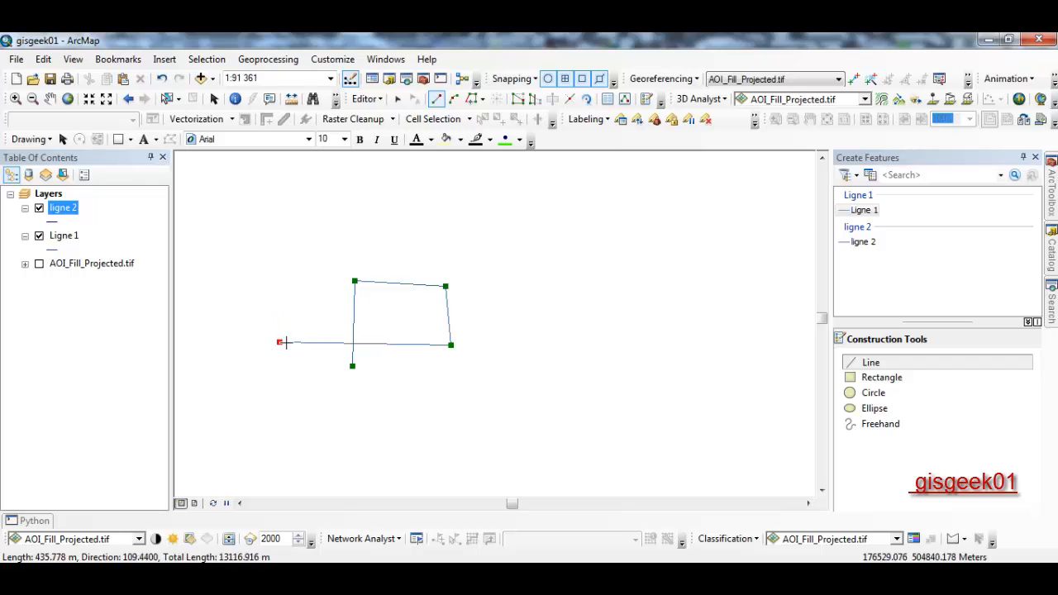
double_click(282, 314)
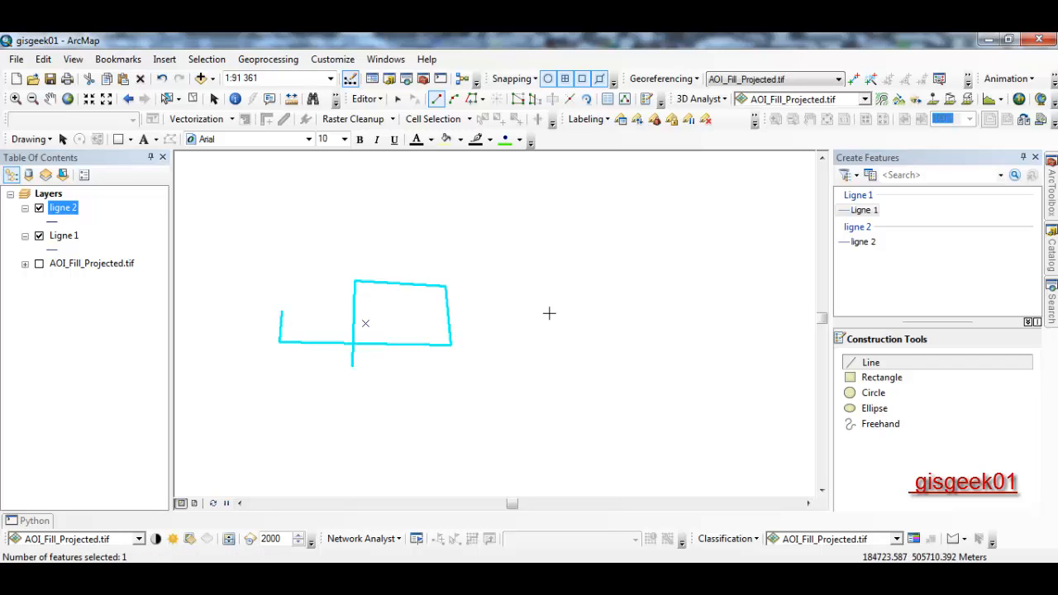
- Draw a separate straight horizontal line beneath the box
left_click(298, 420)
double_click(441, 422)
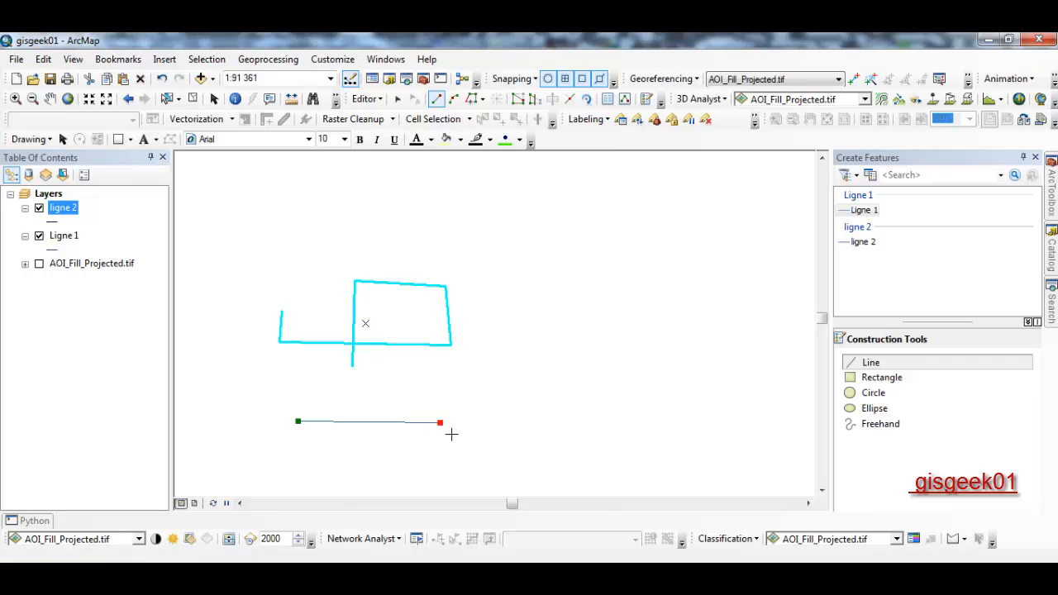
left_click(167, 98)
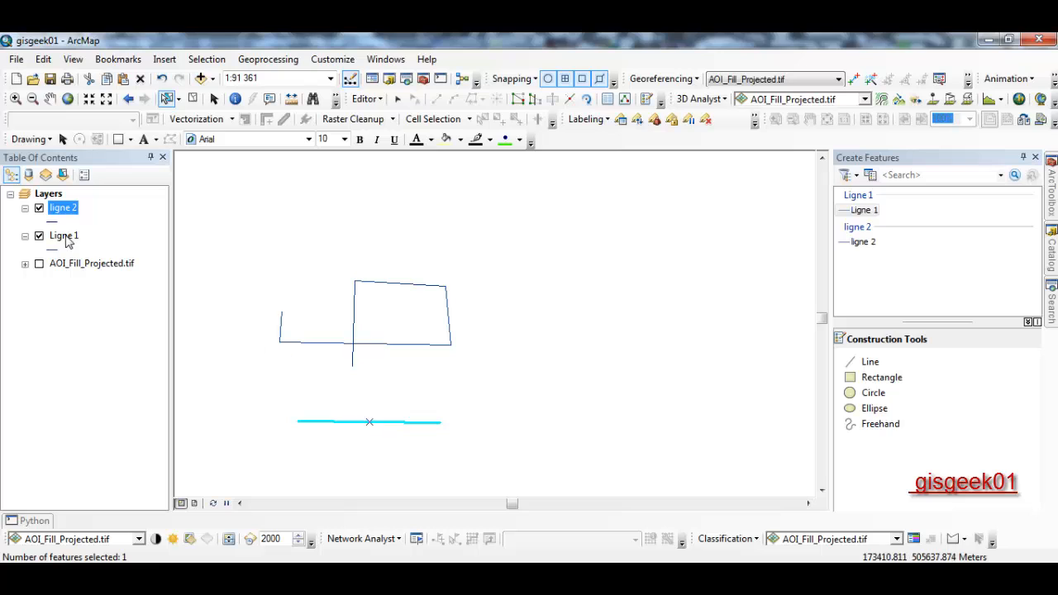
- Show Advanced Editing, extend the box's vertical tail down to the horizontal line, and clear the selection
left_click(366, 98)
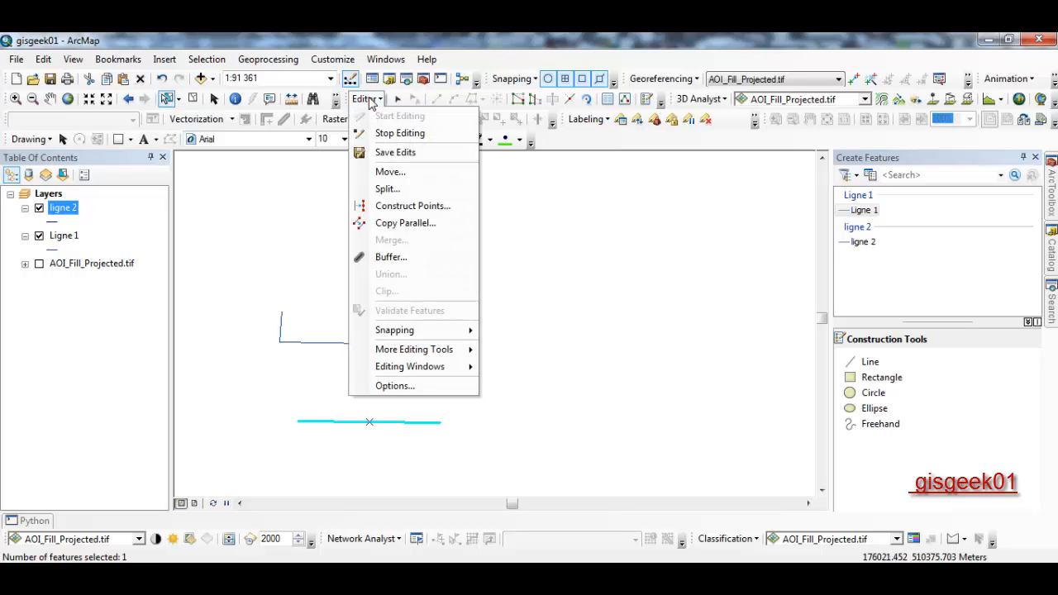
mouse_move(387, 354)
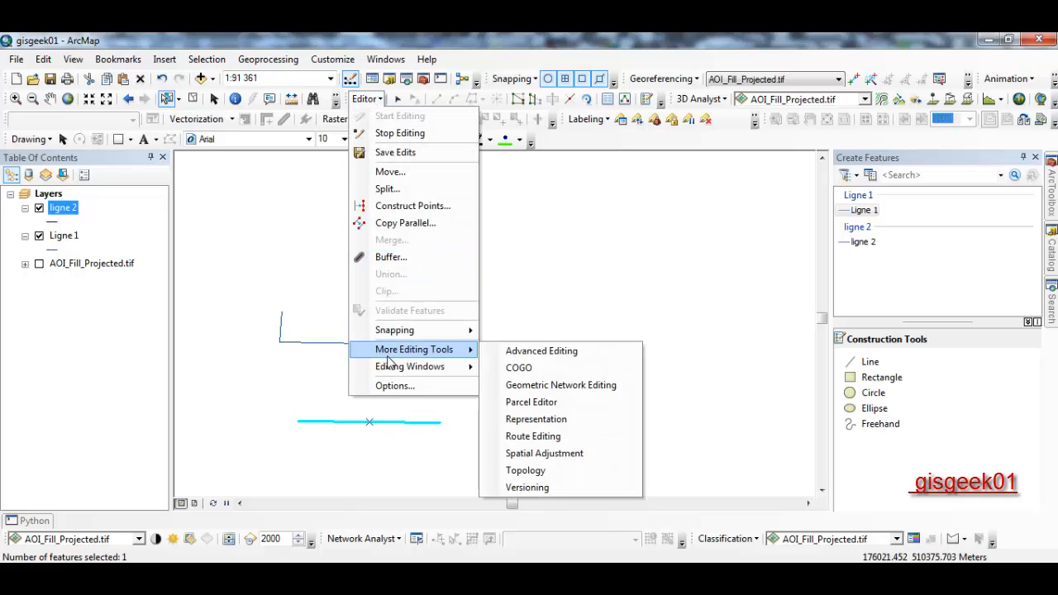
left_click(500, 353)
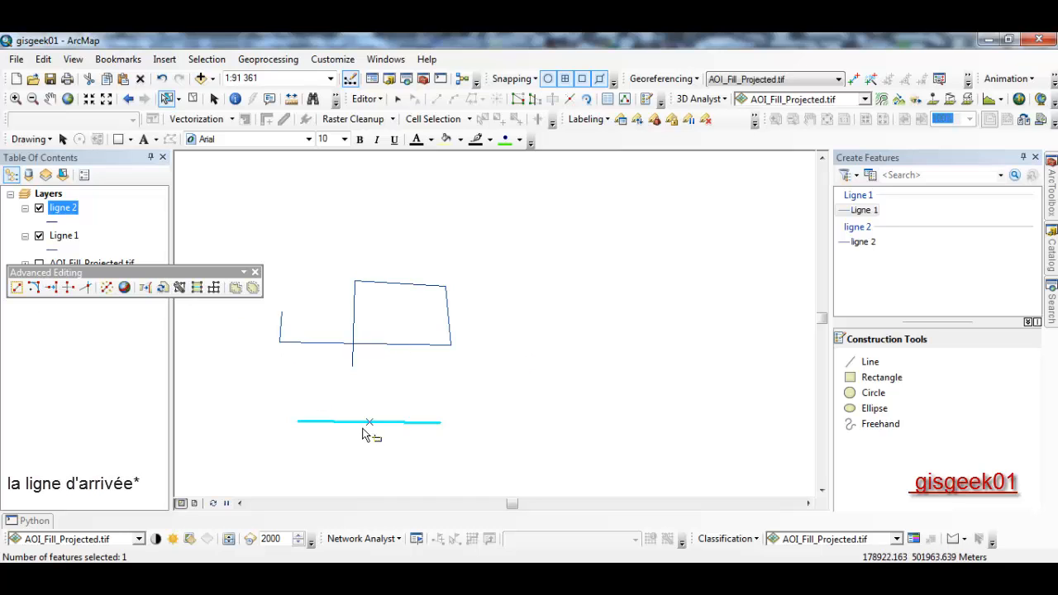
left_click(52, 288)
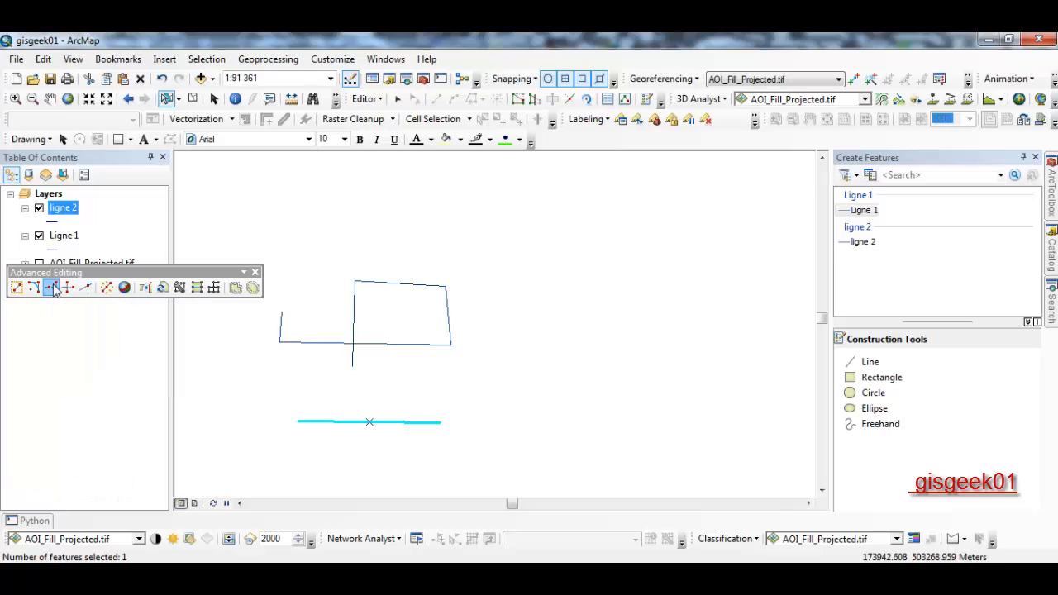
left_click(353, 367)
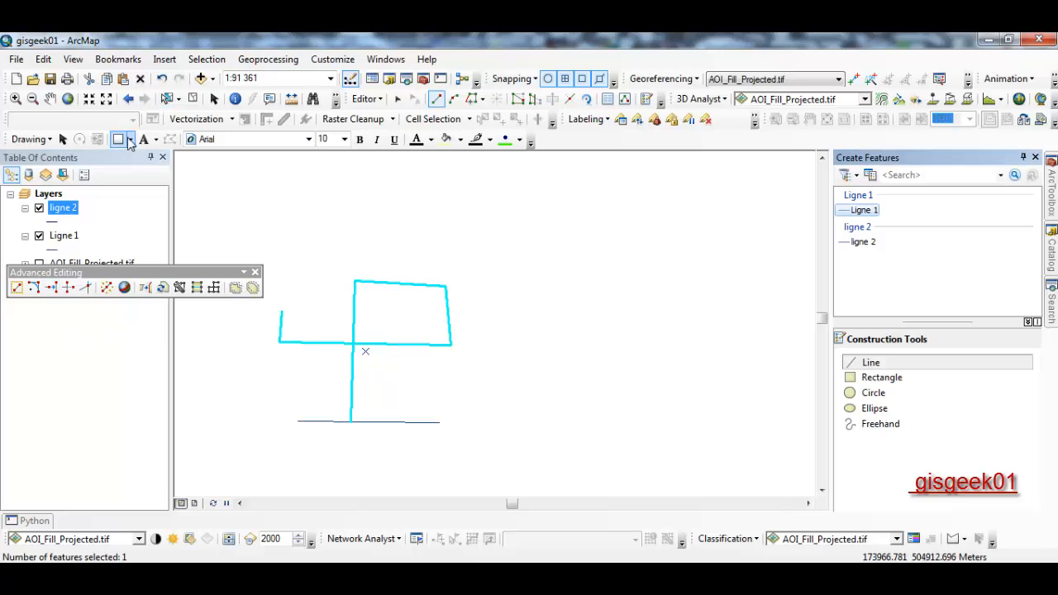
left_click(191, 99)
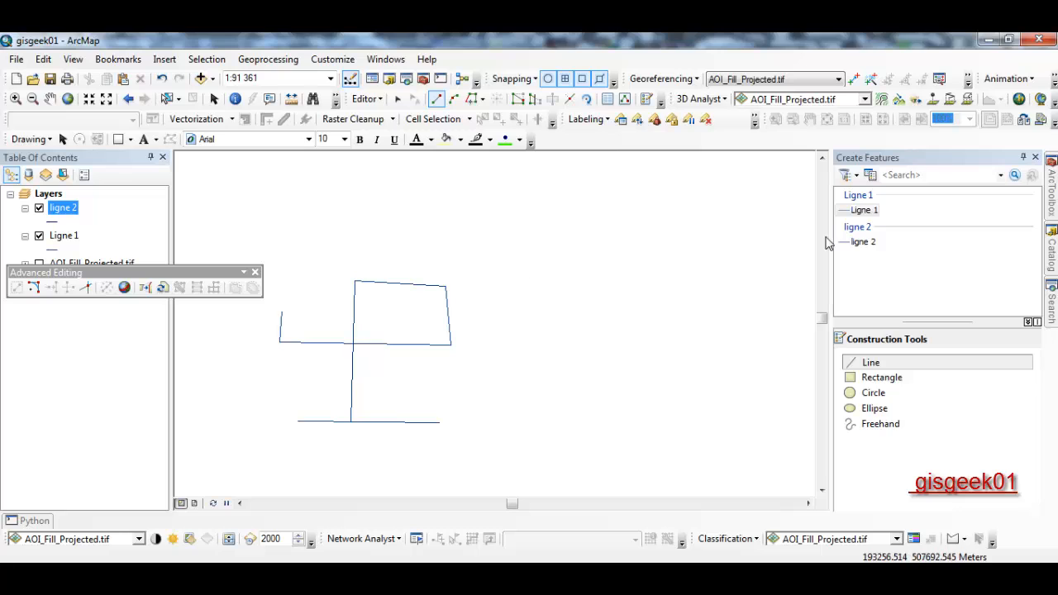
- With the ligne 2 template, draw a vertical line through the box ending in a short rightward hook
left_click(860, 244)
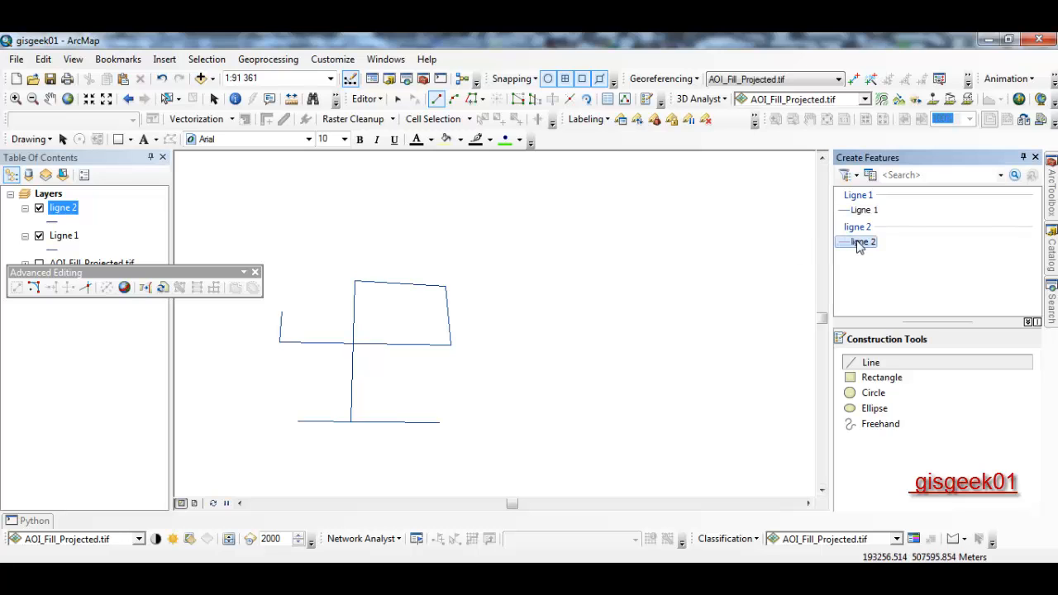
left_click(406, 228)
left_click(403, 468)
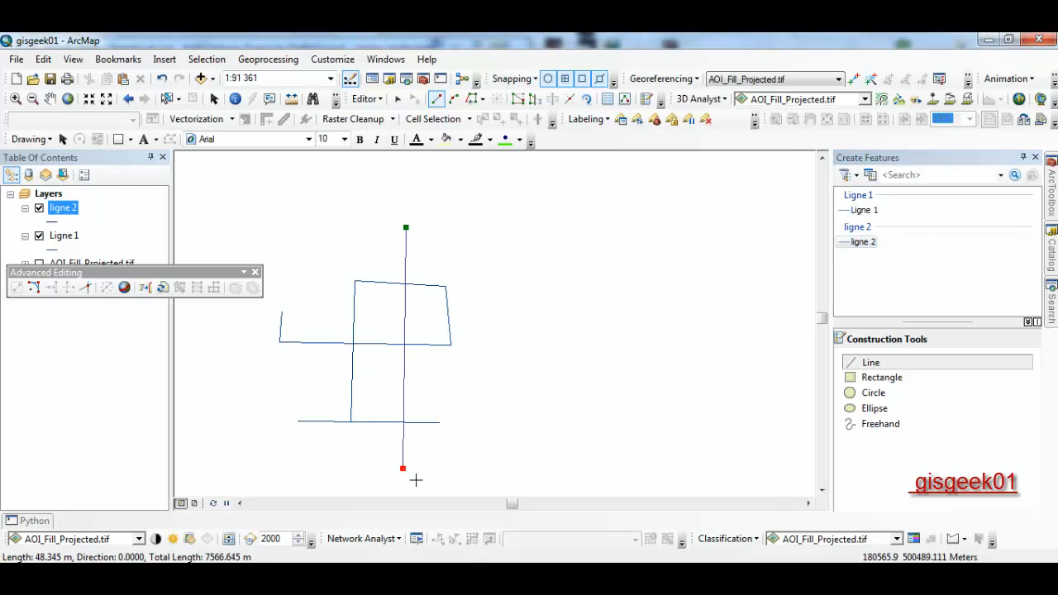
double_click(432, 469)
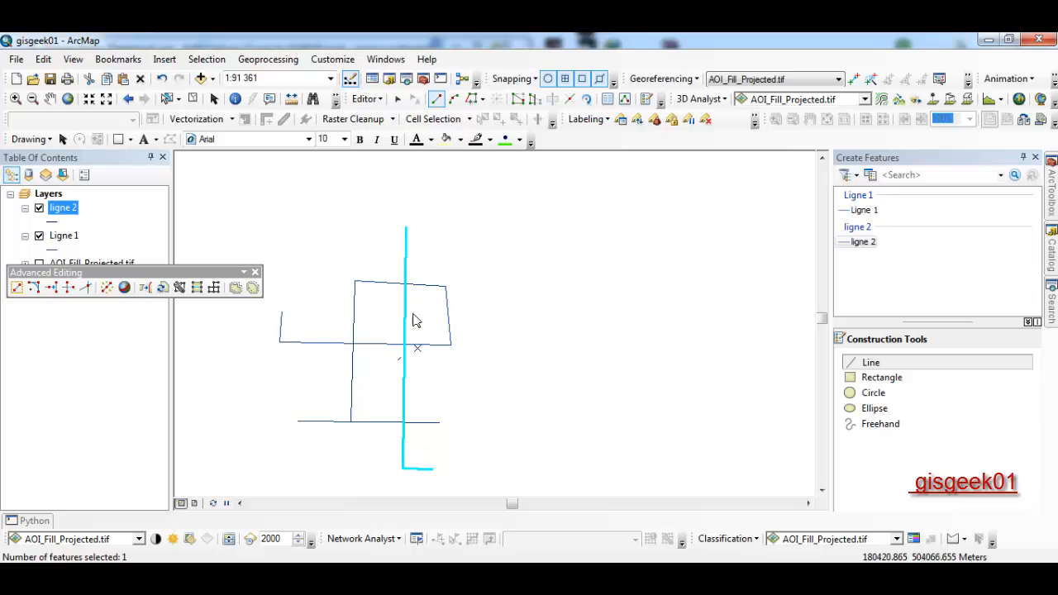
- Trim the Ligne 1 box back at the vertical ligne 2 line, then clear the selection
left_click(68, 288)
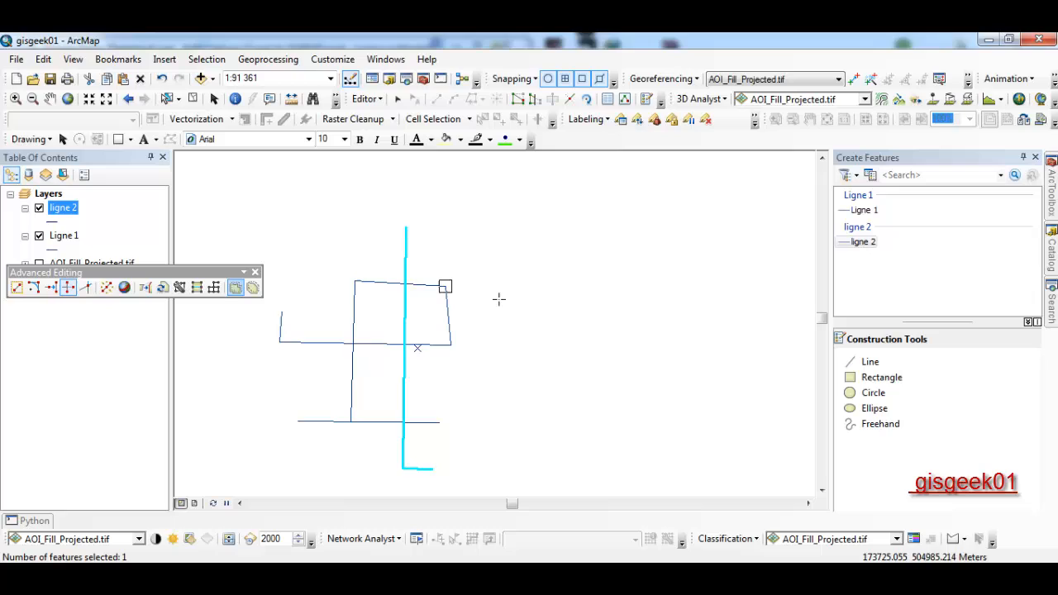
left_click(430, 297)
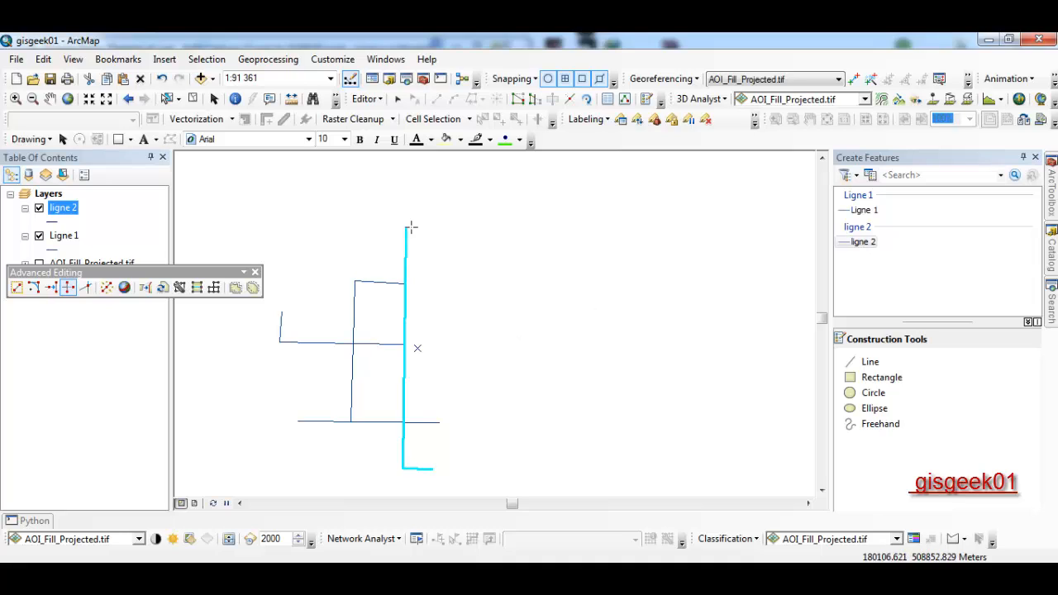
left_click(194, 100)
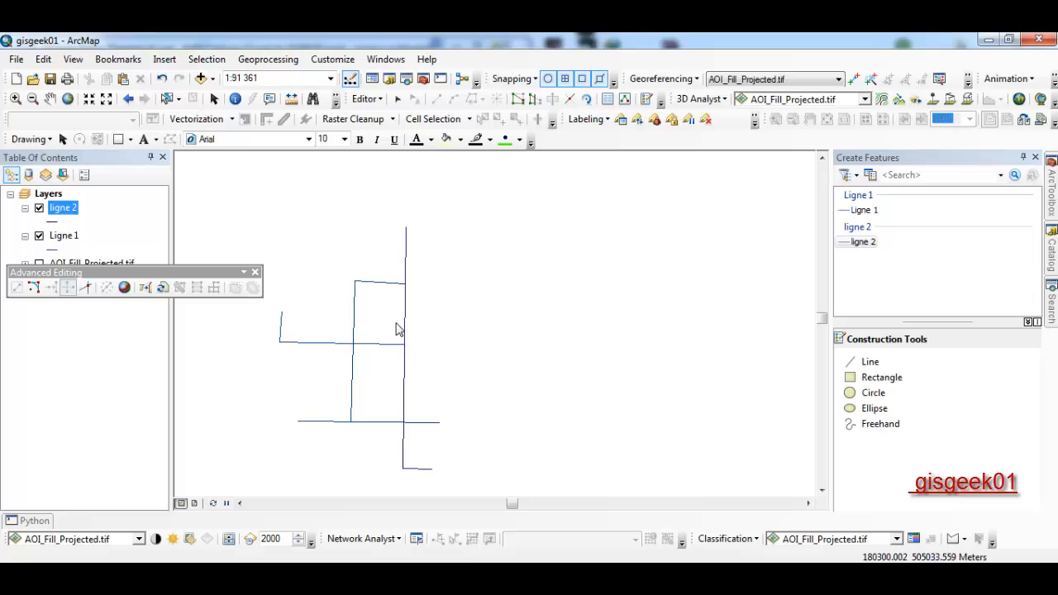
- Round the square's top-left corner with the Fillet Tool
left_click(33, 287)
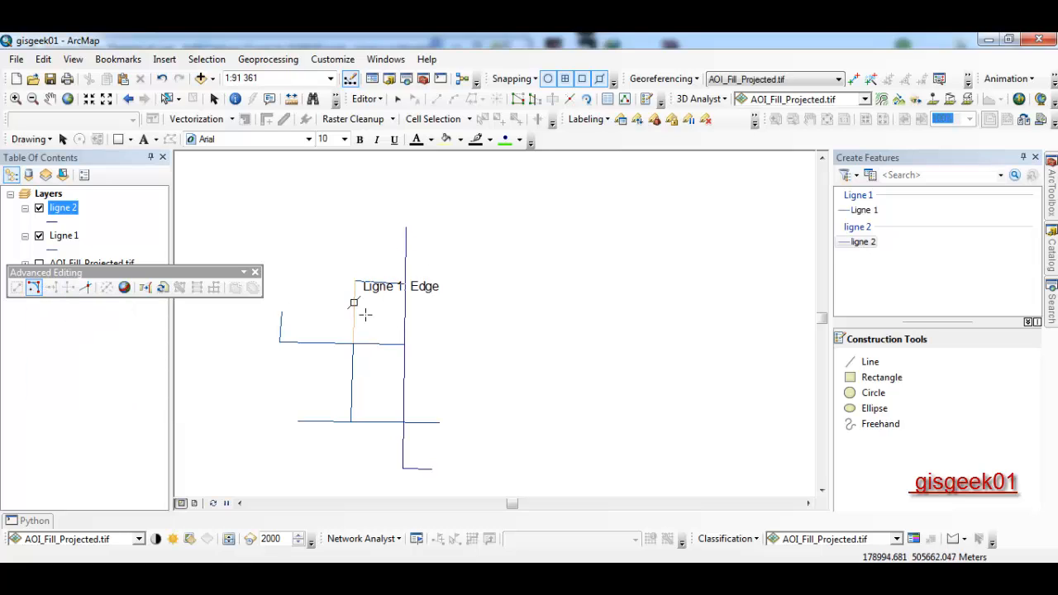
left_click(379, 284)
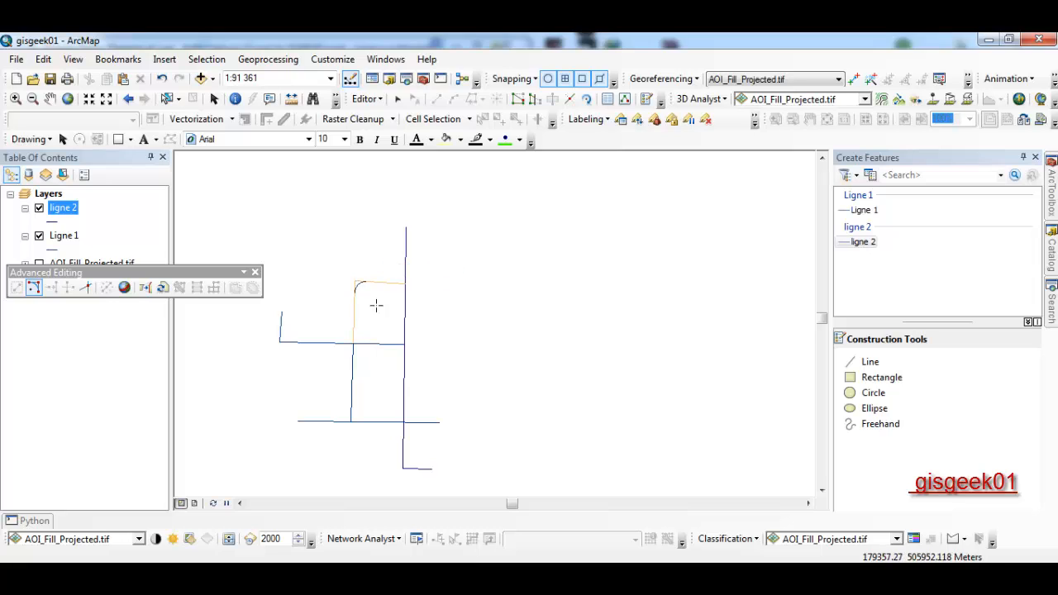
scroll(376, 306, "down", 5)
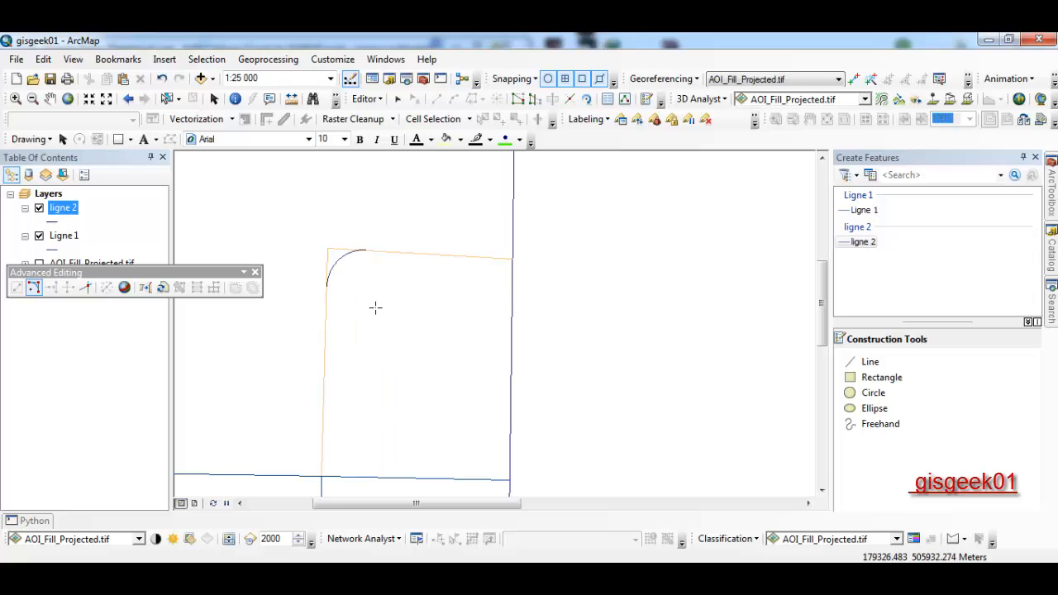
left_click(378, 314)
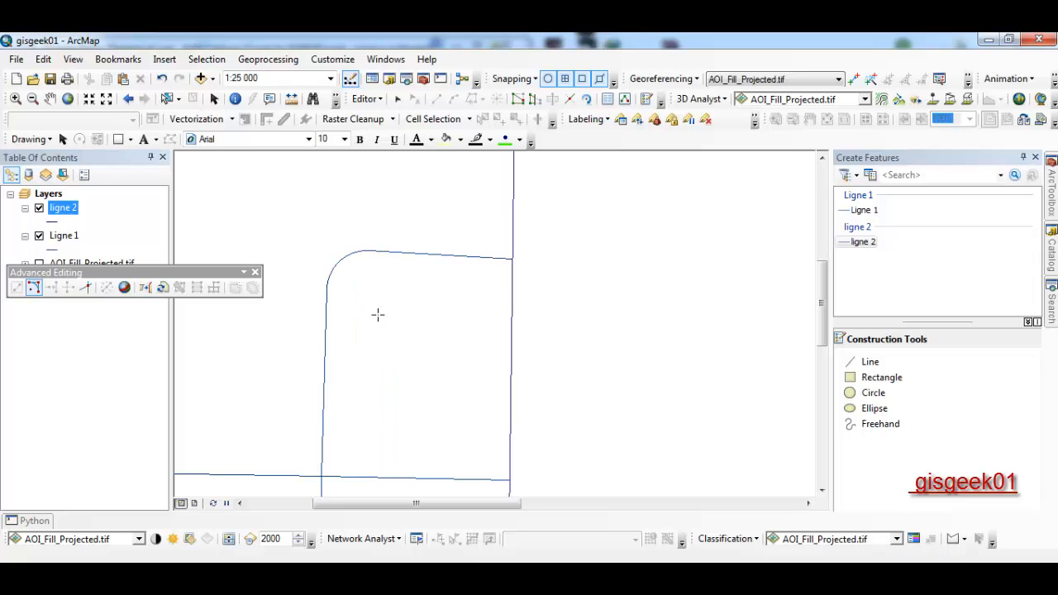
- Pan and zoom the map to bring the left horizontal line and all lines into view
scroll(378, 315, "up", 3)
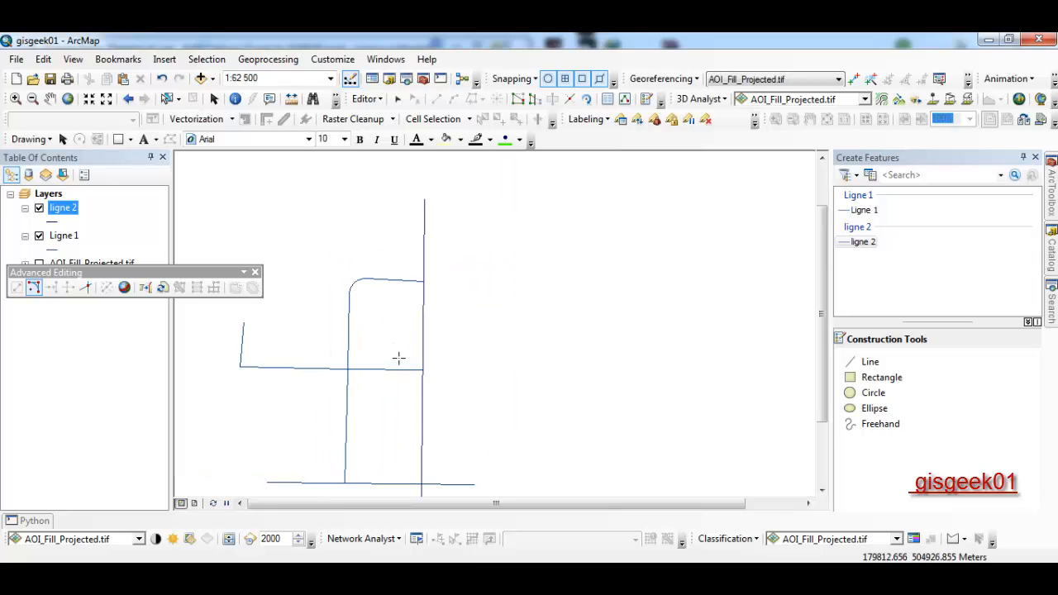
left_click_drag(398, 358, 484, 279)
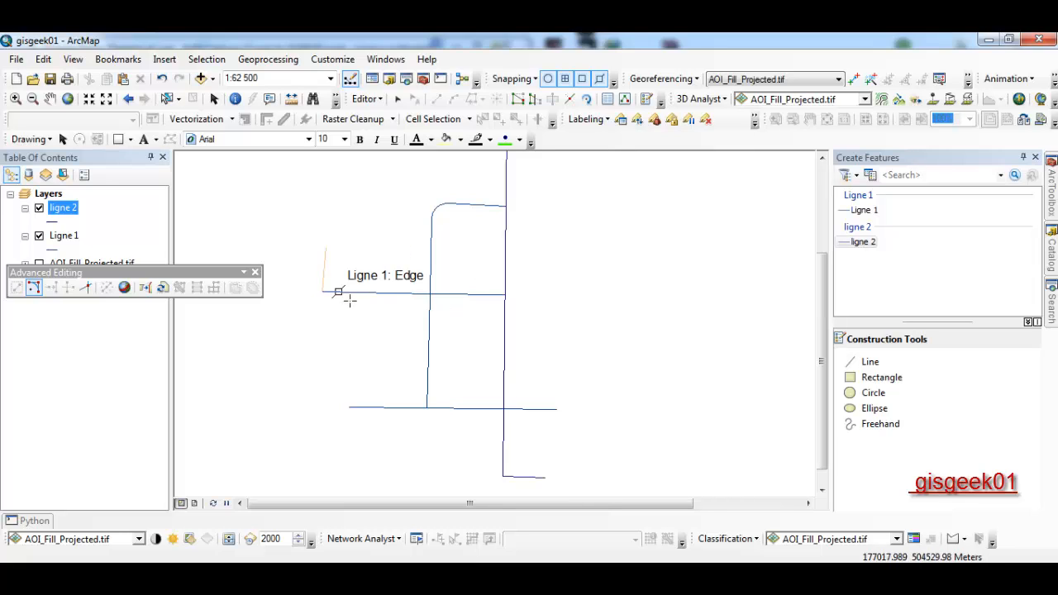
scroll(351, 287, "up", 1)
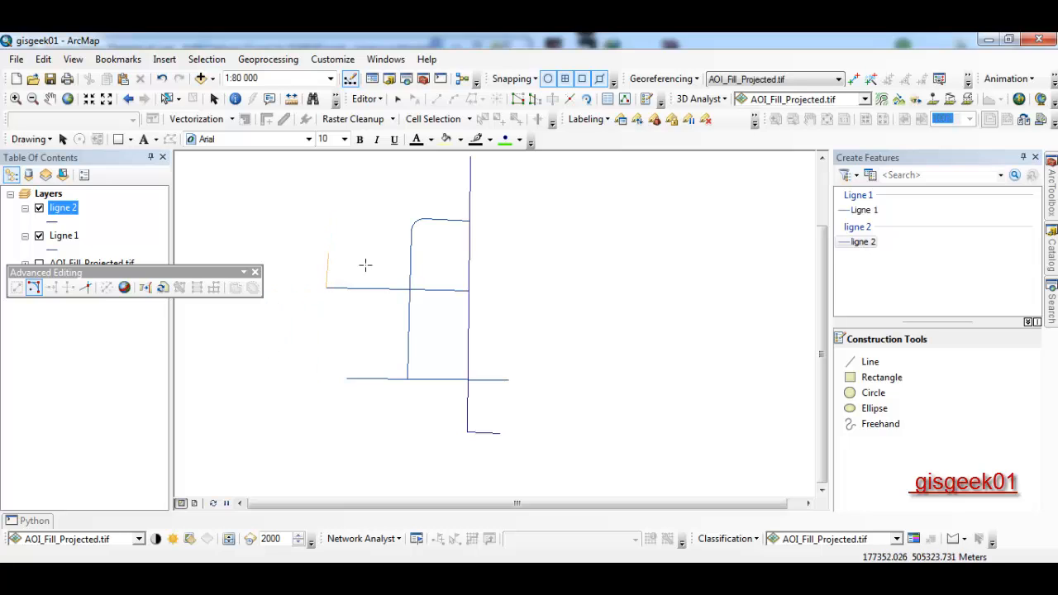
scroll(343, 285, "up", 4)
scroll(342, 286, "down", 4)
scroll(347, 281, "down", 2)
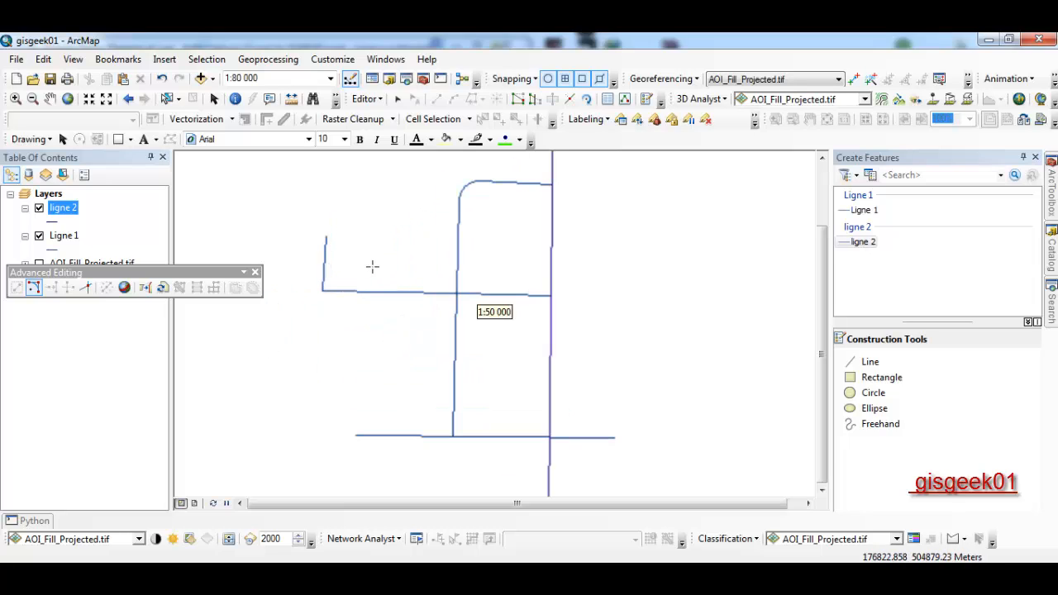
scroll(368, 269, "up", 1)
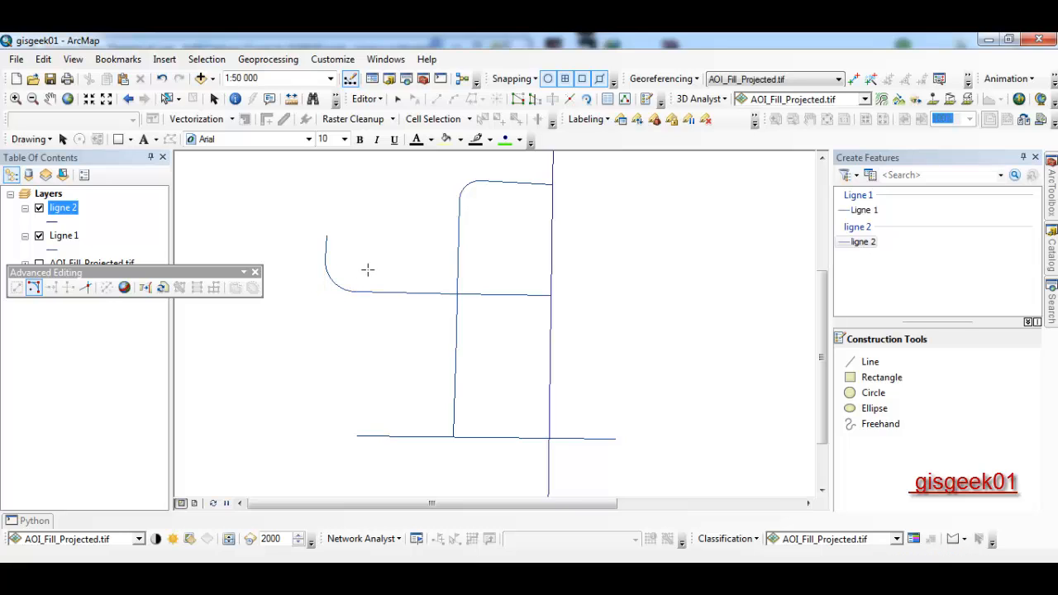
scroll(366, 270, "down", 2)
scroll(366, 270, "up", 2)
scroll(388, 269, "up", 2)
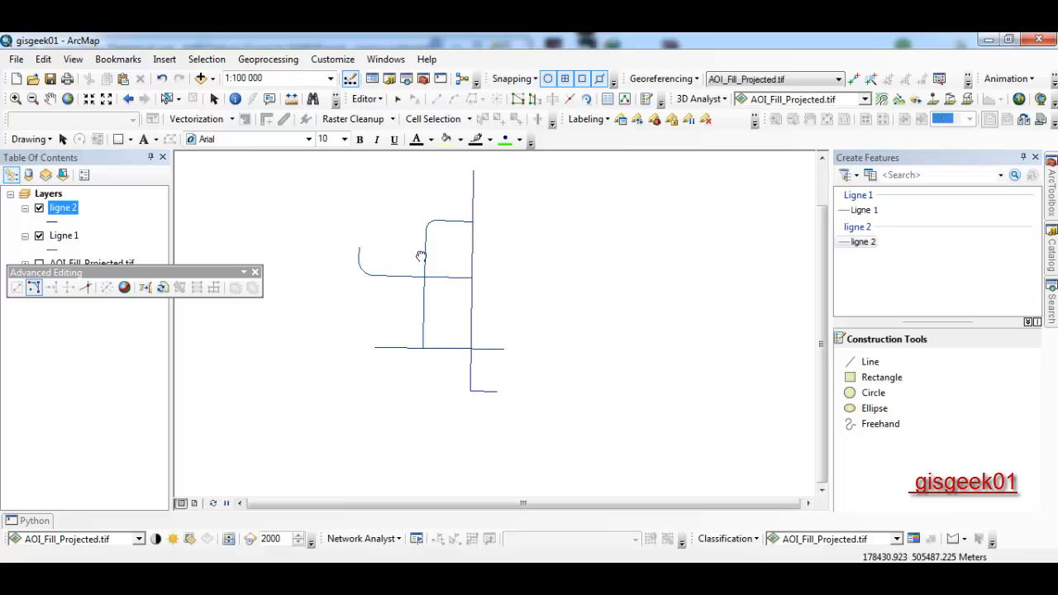
left_click_drag(420, 254, 404, 306)
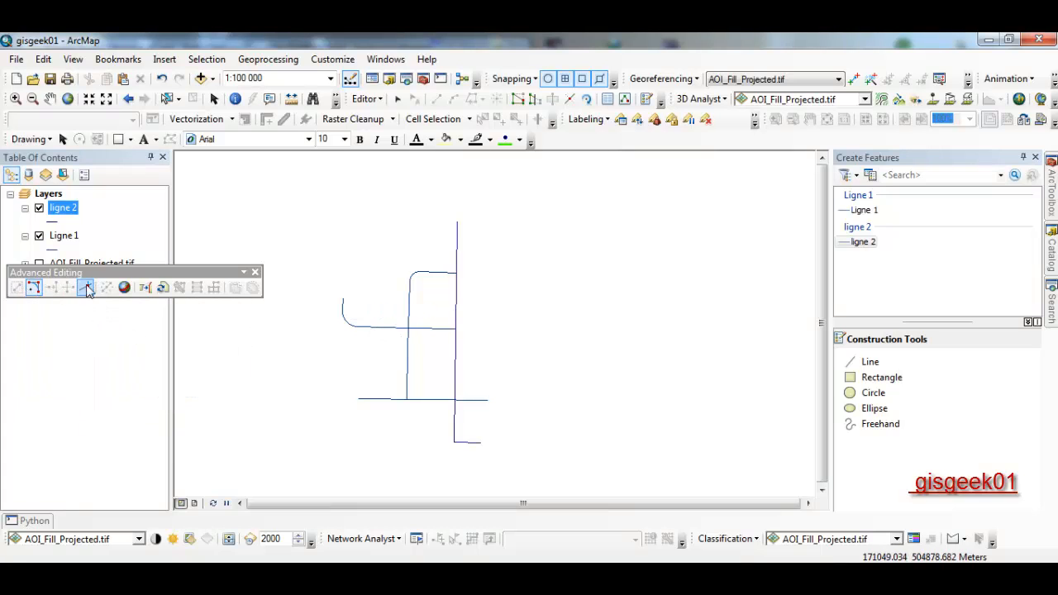
- Split the vertical ligne 2 line with Line Intersection where it crosses the bottom Ligne 1 line
left_click(404, 370)
left_click(472, 370)
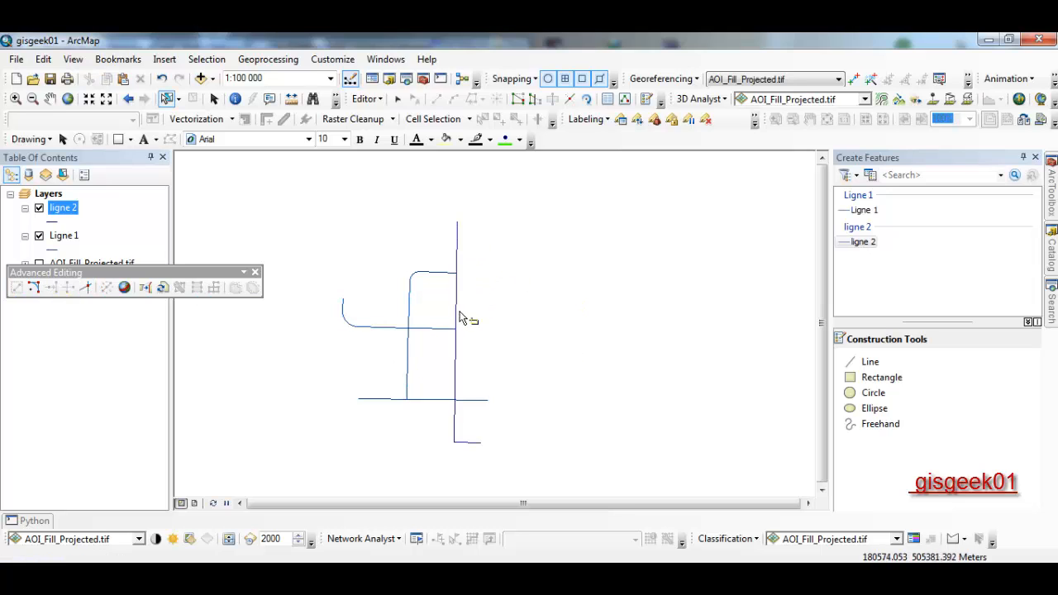
left_click(86, 288)
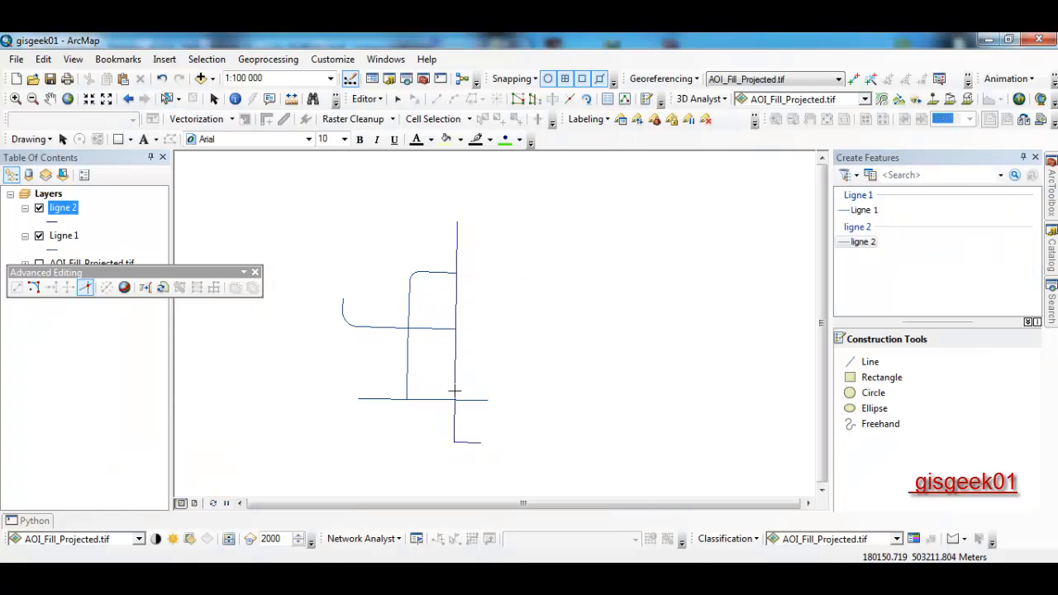
left_click(442, 414)
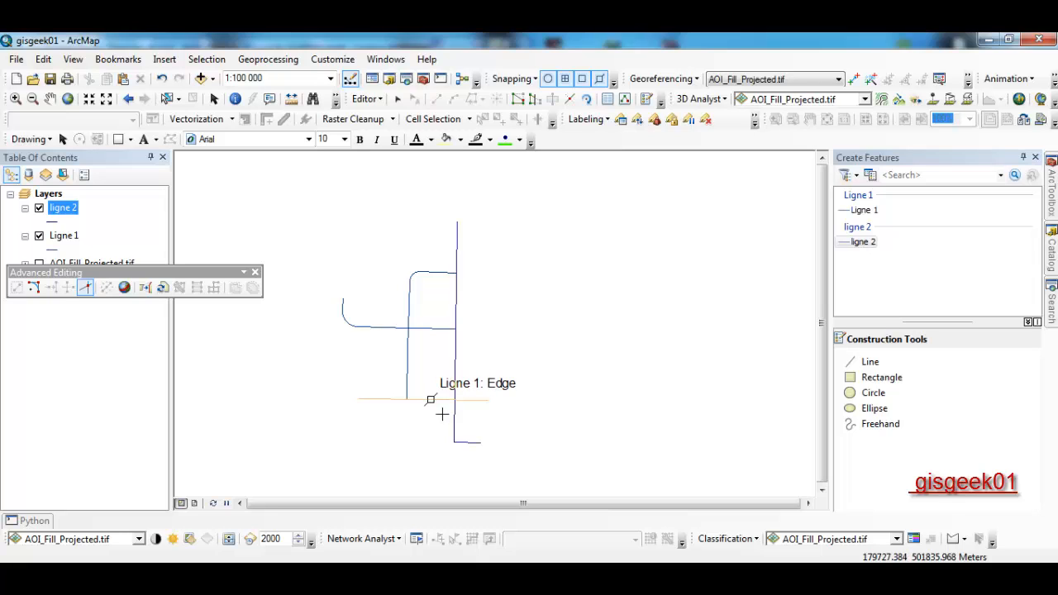
left_click(469, 371)
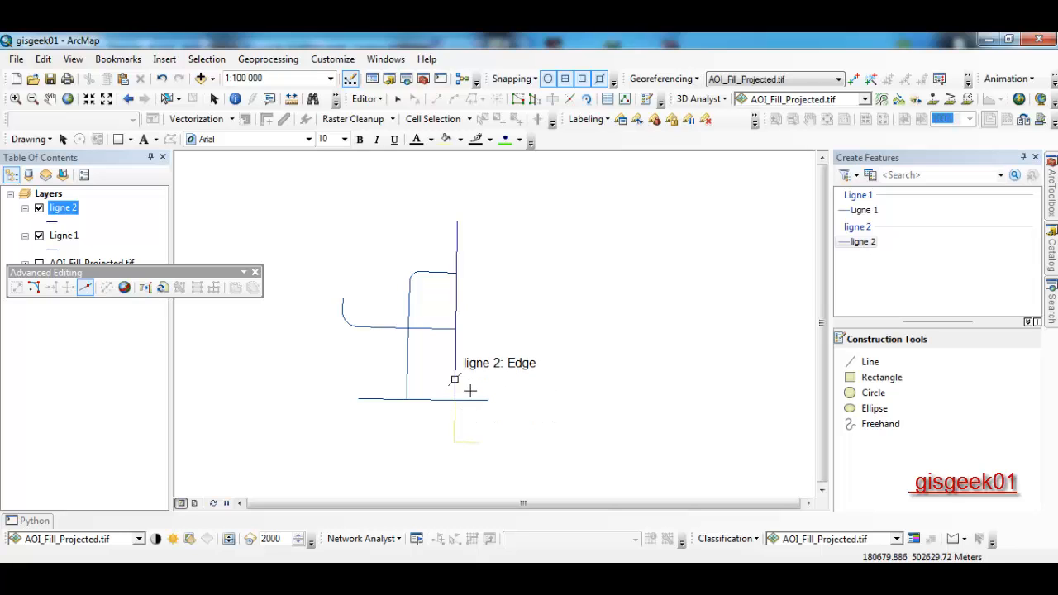
left_click(167, 98)
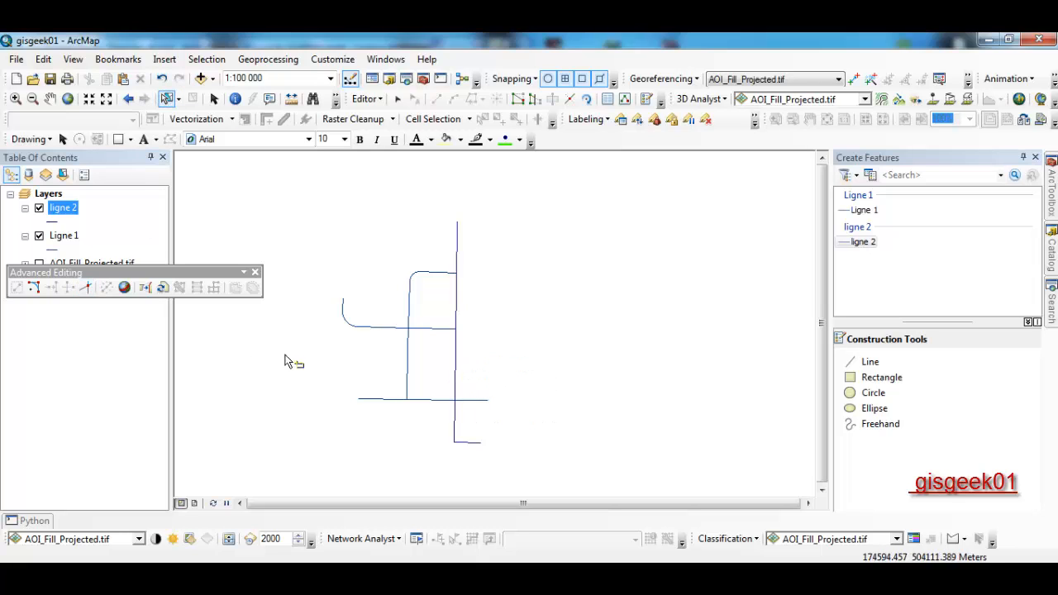
left_click(435, 409)
left_click(467, 431)
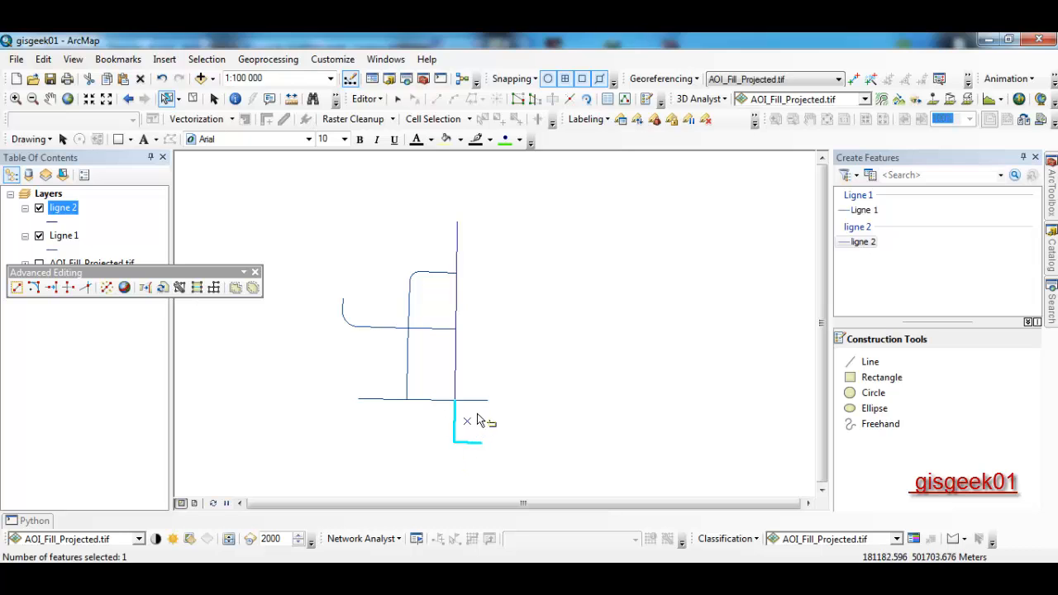
left_click(473, 401)
left_click(458, 387)
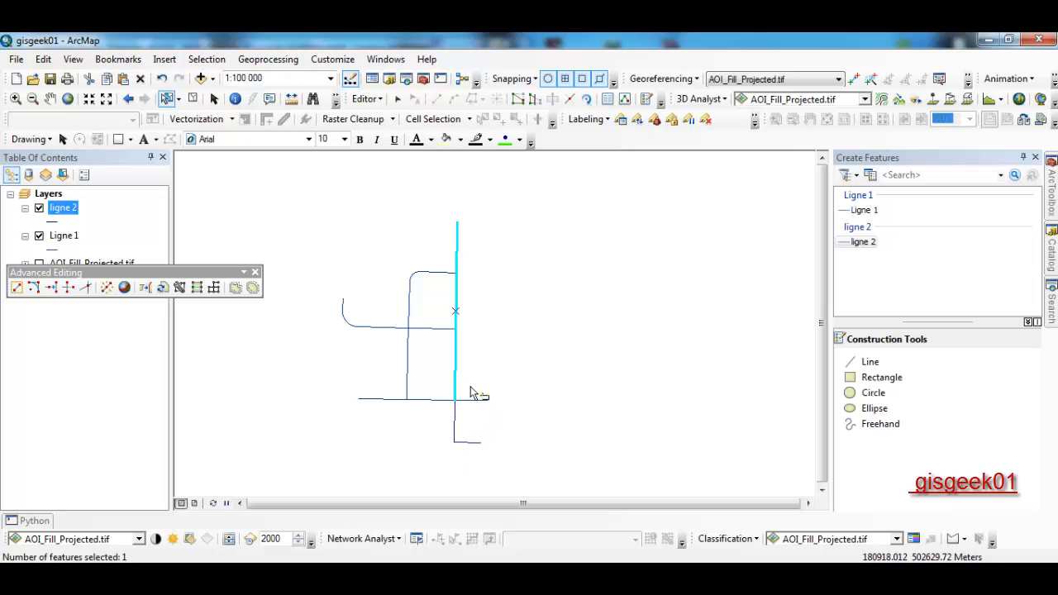
left_click(591, 399)
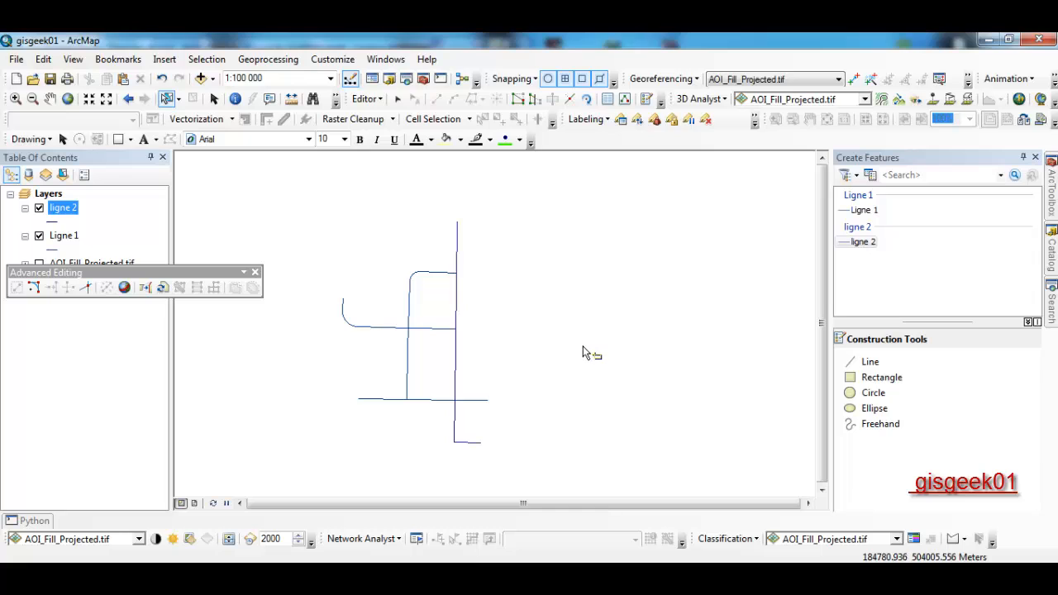
- Construct a geodesic line in Construct Geodetic from a start point to an end point on the map
left_click(124, 287)
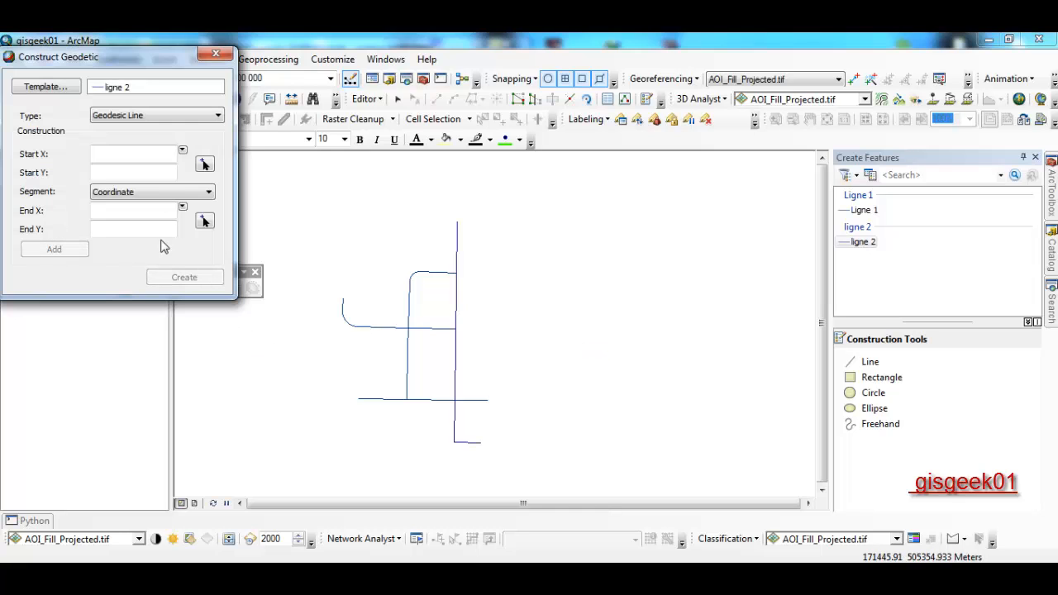
left_click(147, 117)
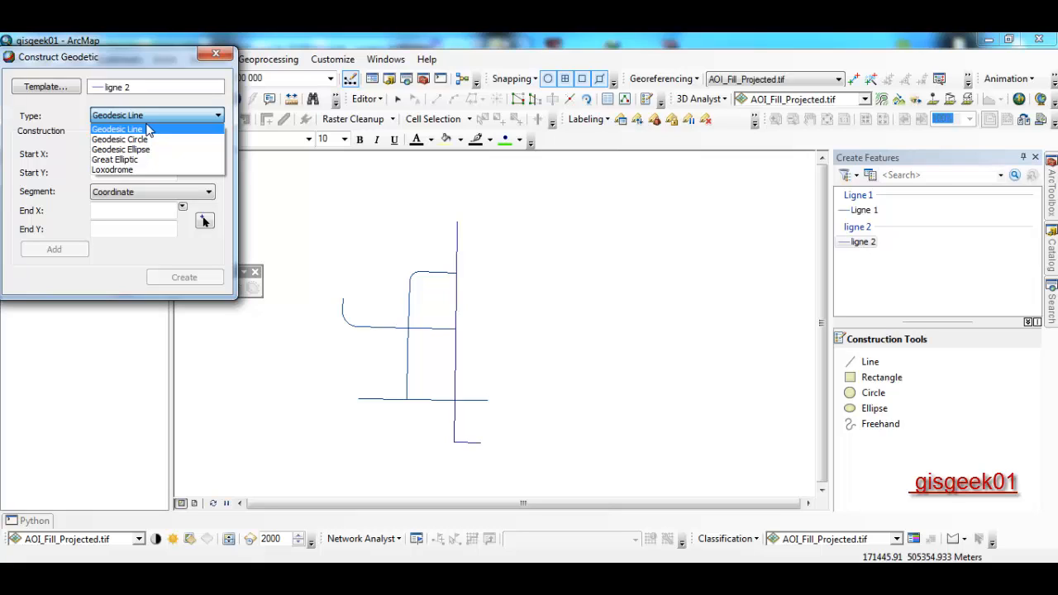
left_click(144, 130)
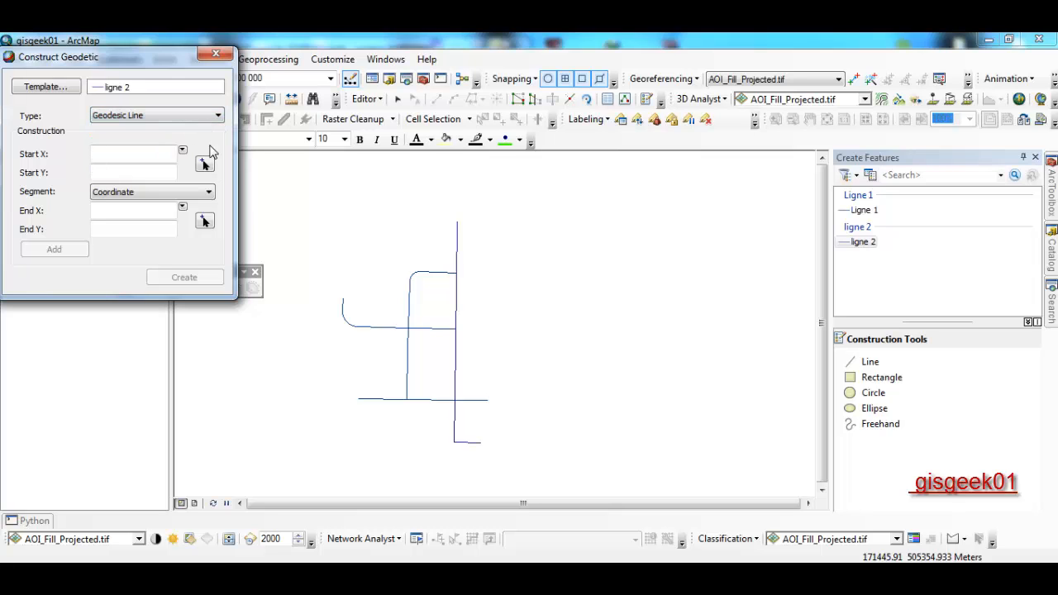
left_click(214, 169)
left_click(526, 236)
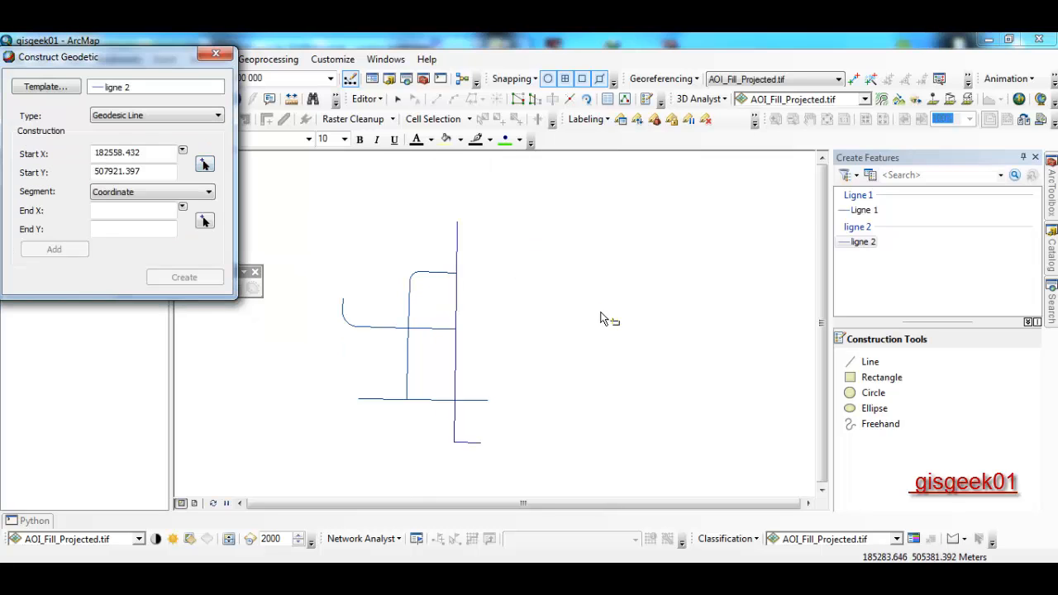
left_click(210, 218)
left_click(635, 395)
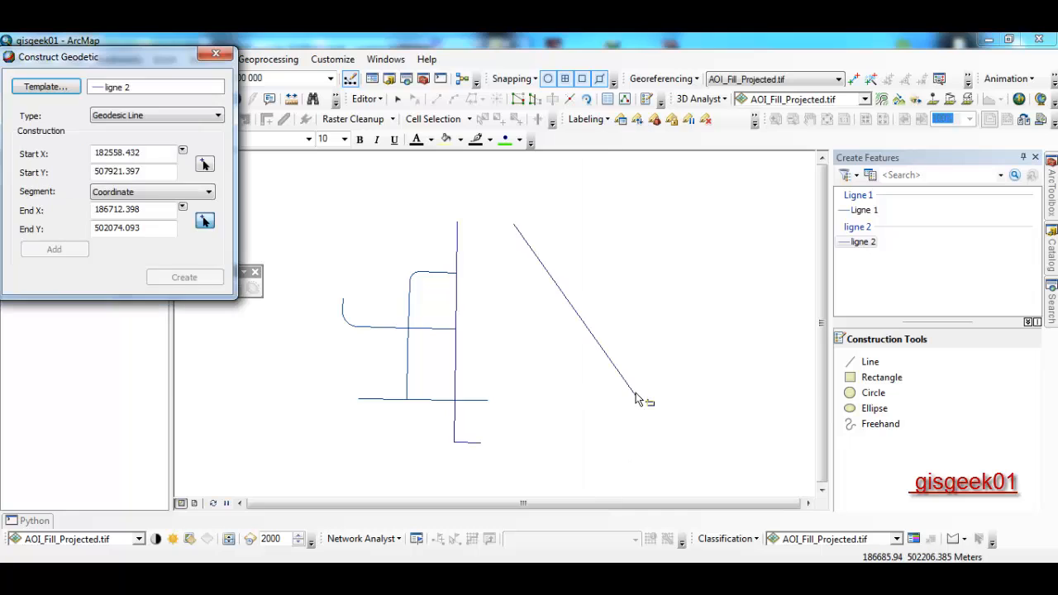
- Review the coordinate units, switch the type to Loxodrome, close the window, and select ligne 2
left_click(182, 150)
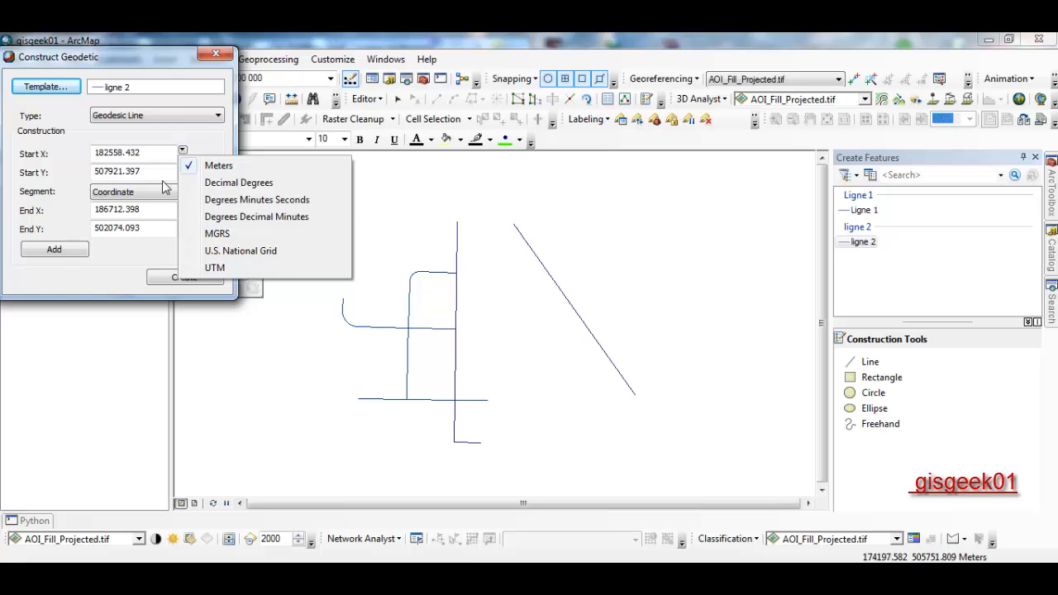
left_click(149, 142)
left_click(128, 116)
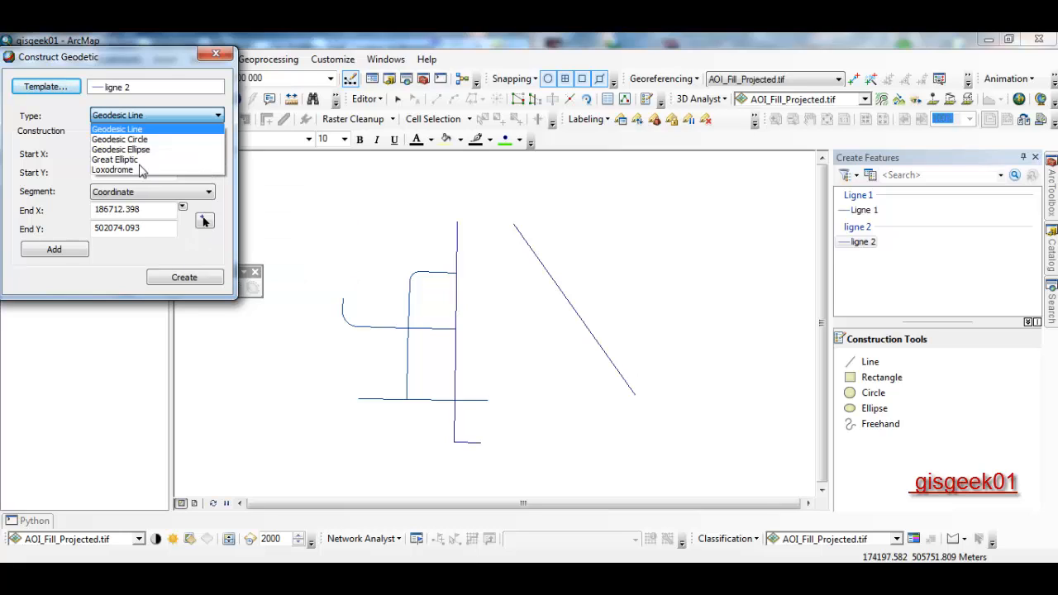
left_click(145, 170)
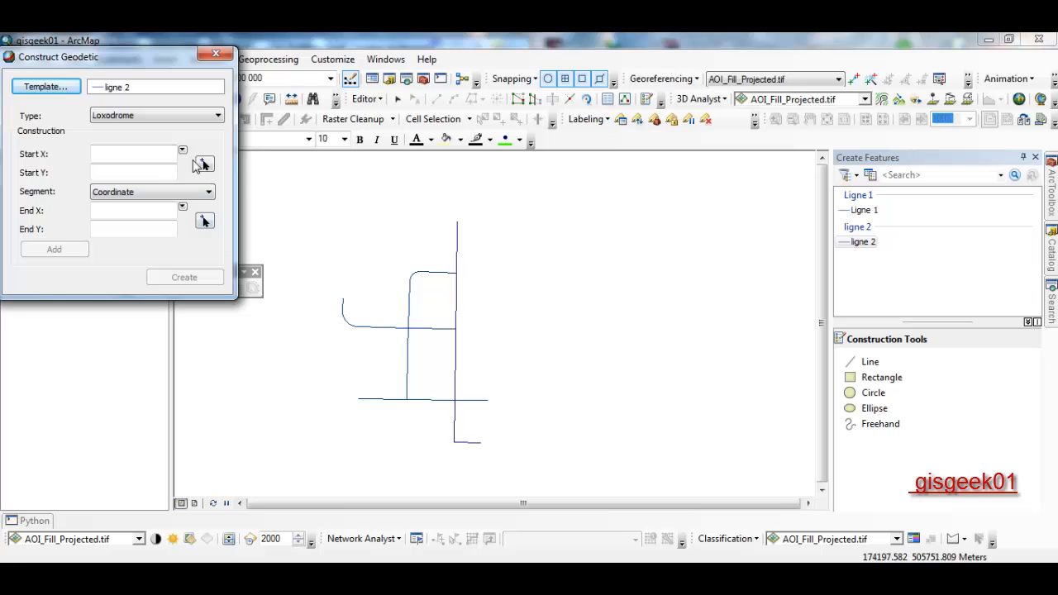
left_click(216, 54)
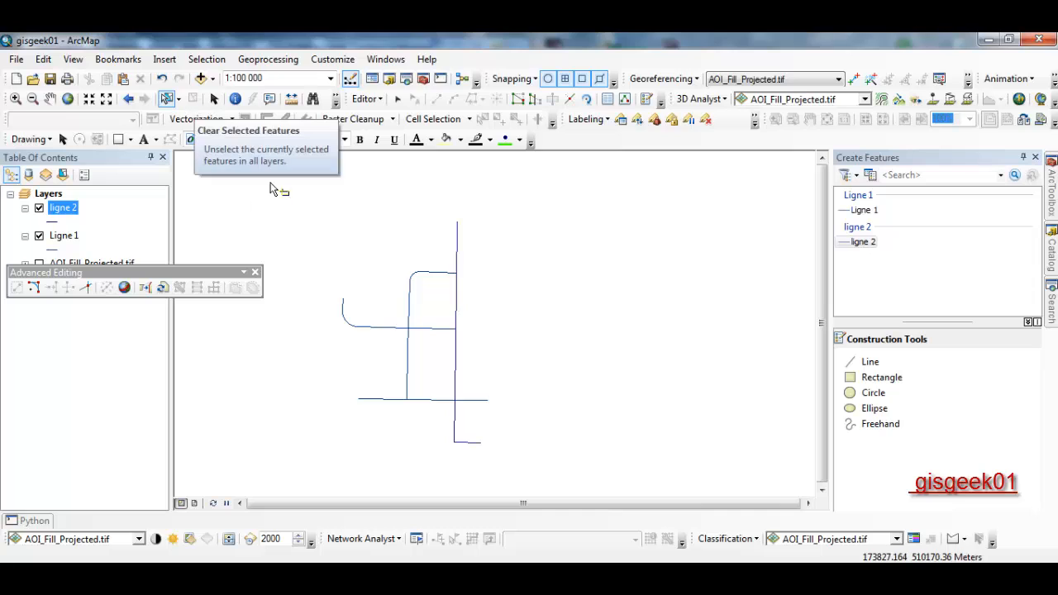
left_click(407, 330)
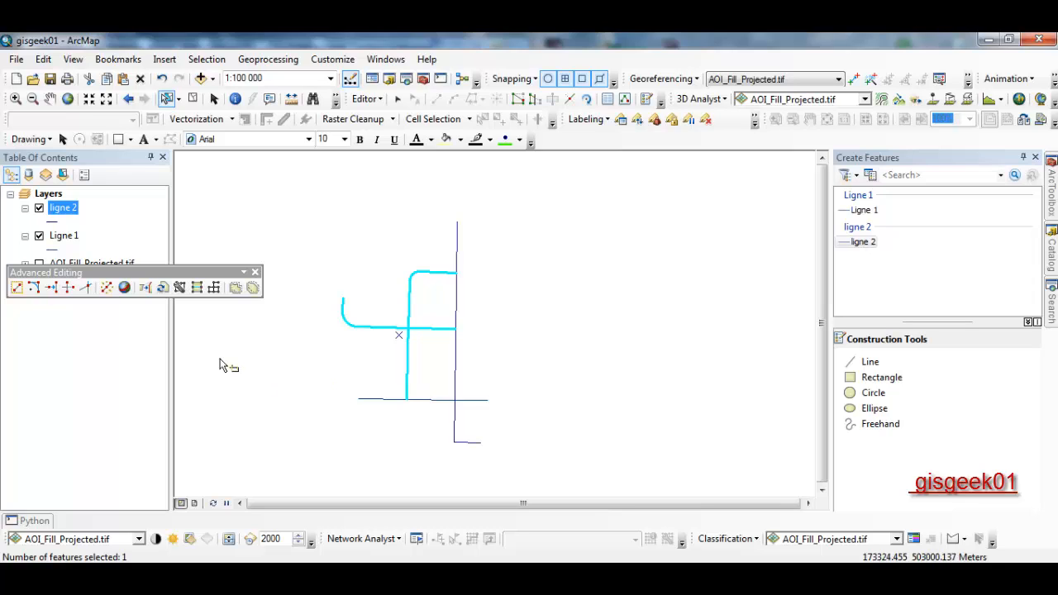
- Redraw the hooked line as an L from the bottom crossing, rightward past ligne 2, then deselect
left_click(163, 289)
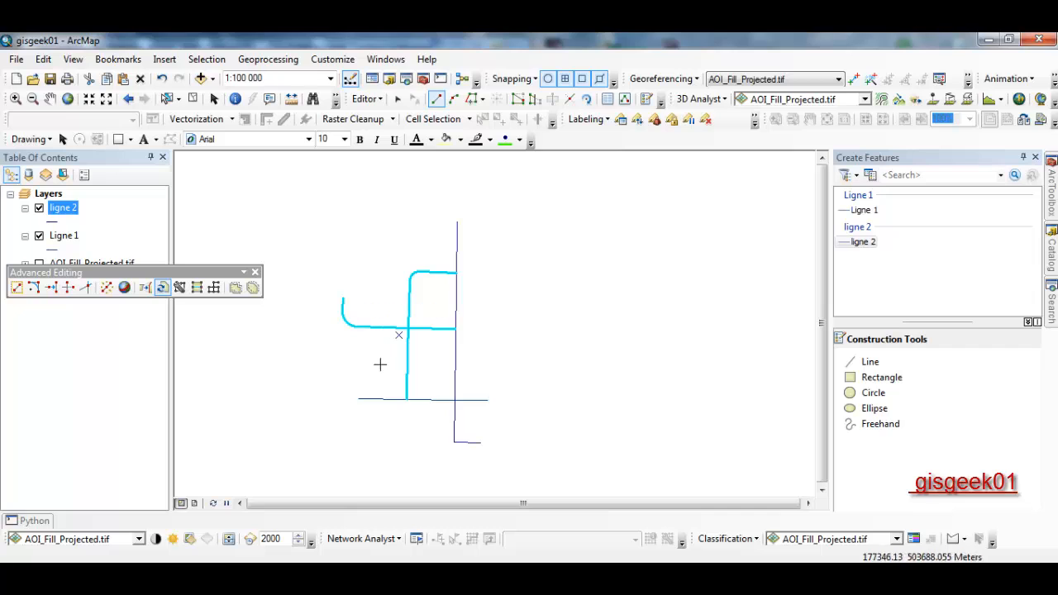
left_click(406, 400)
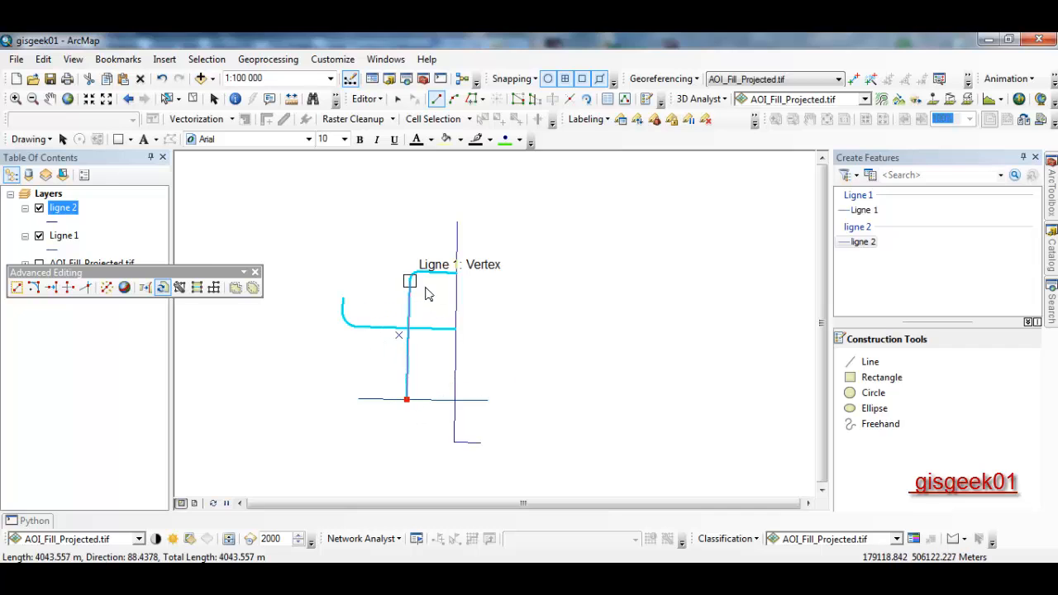
left_click(422, 295)
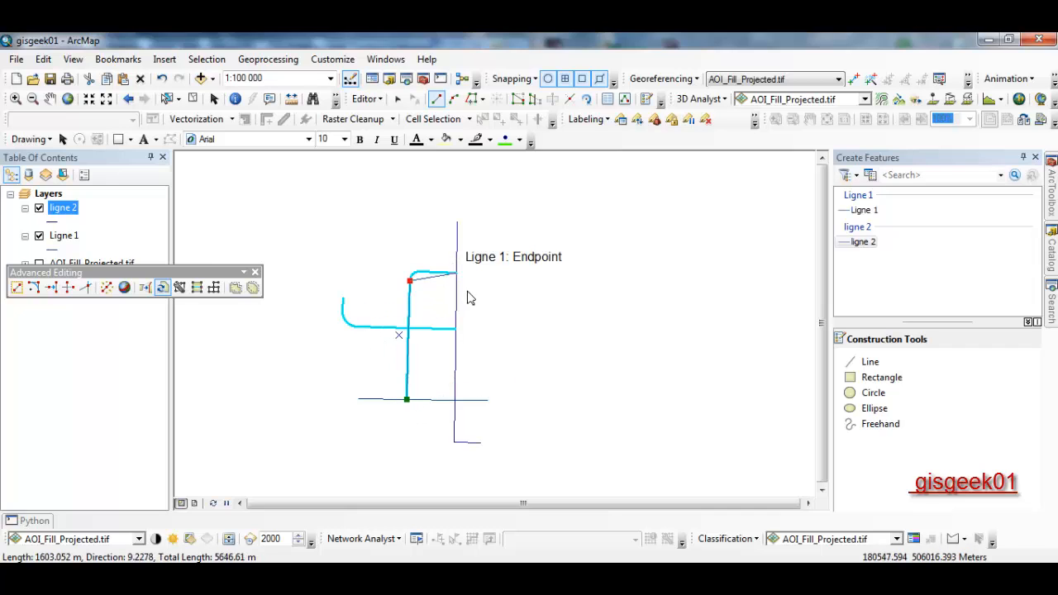
double_click(568, 292)
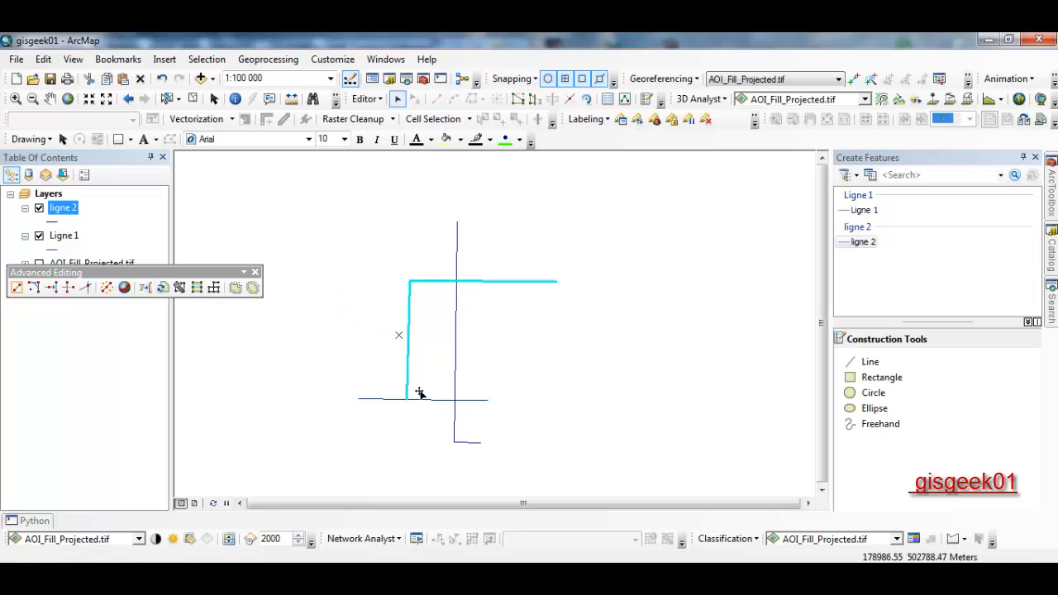
left_click(657, 342)
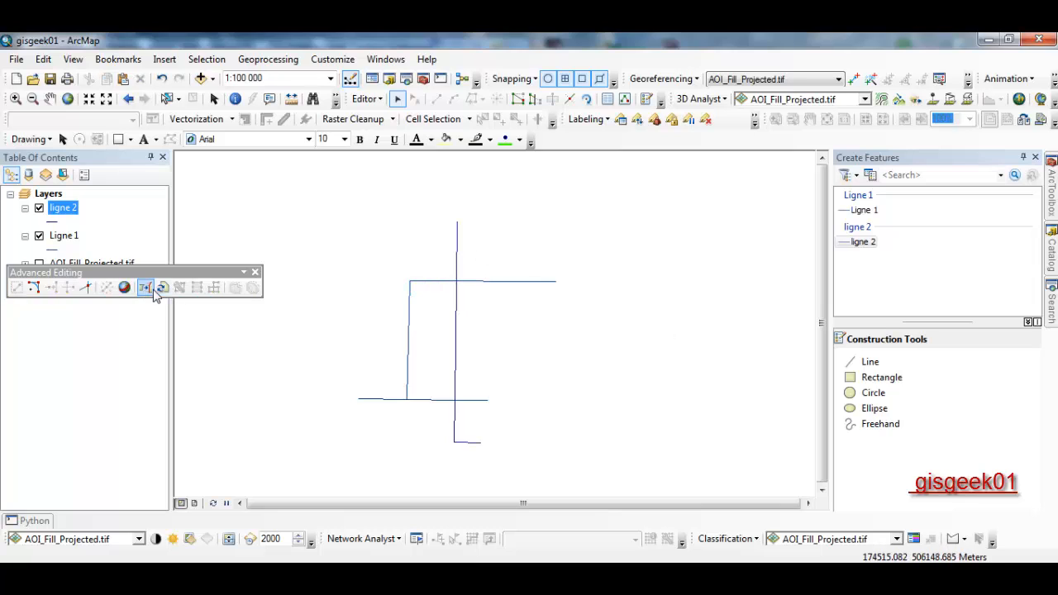
- Select the long vertical line and redraw it with Replace Geometry as a right-then-up L
left_click(448, 272)
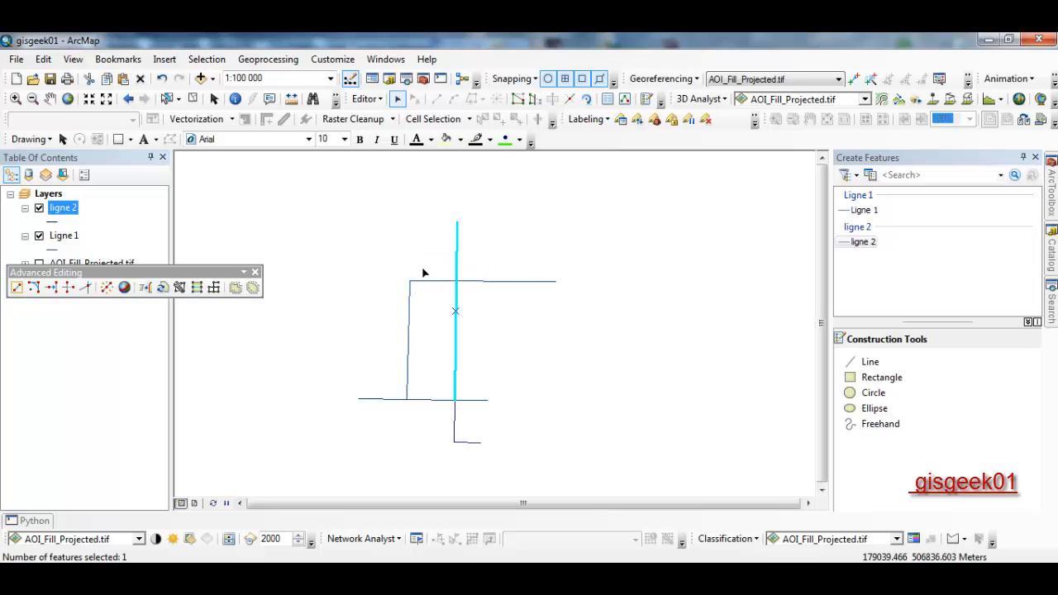
left_click(164, 289)
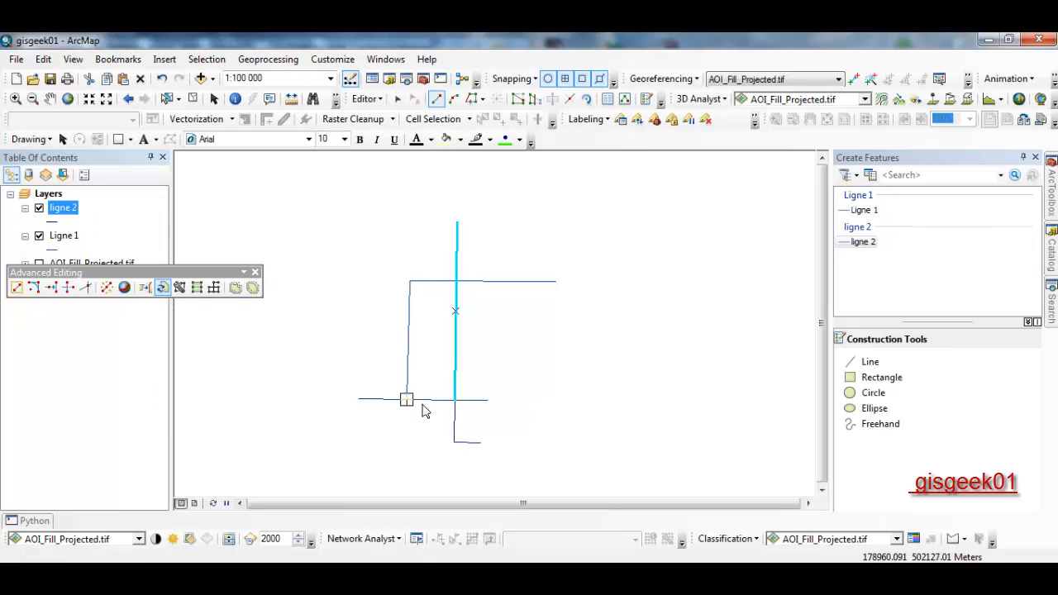
left_click(513, 354)
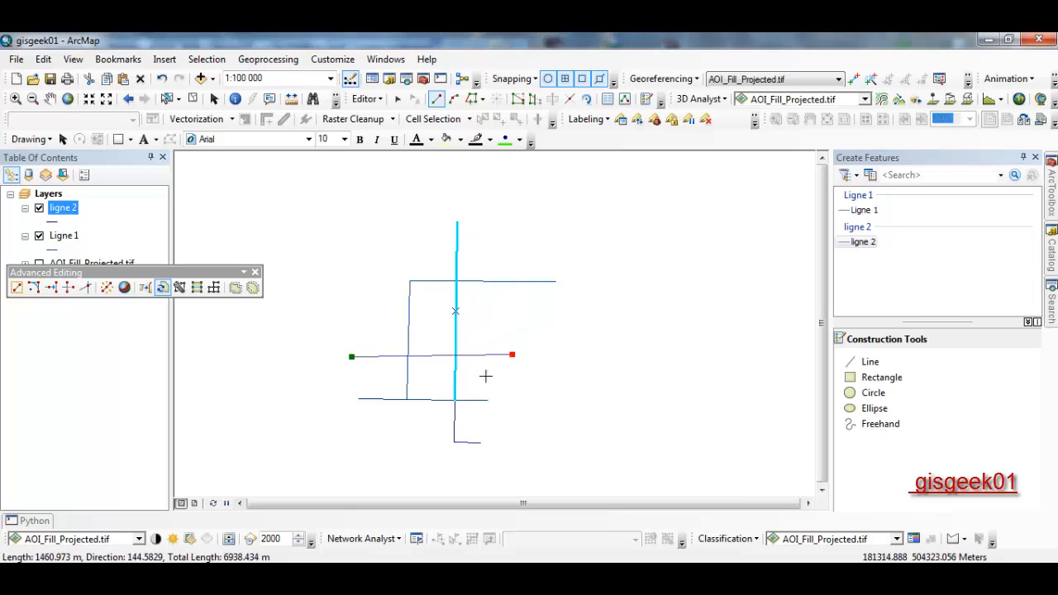
double_click(521, 224)
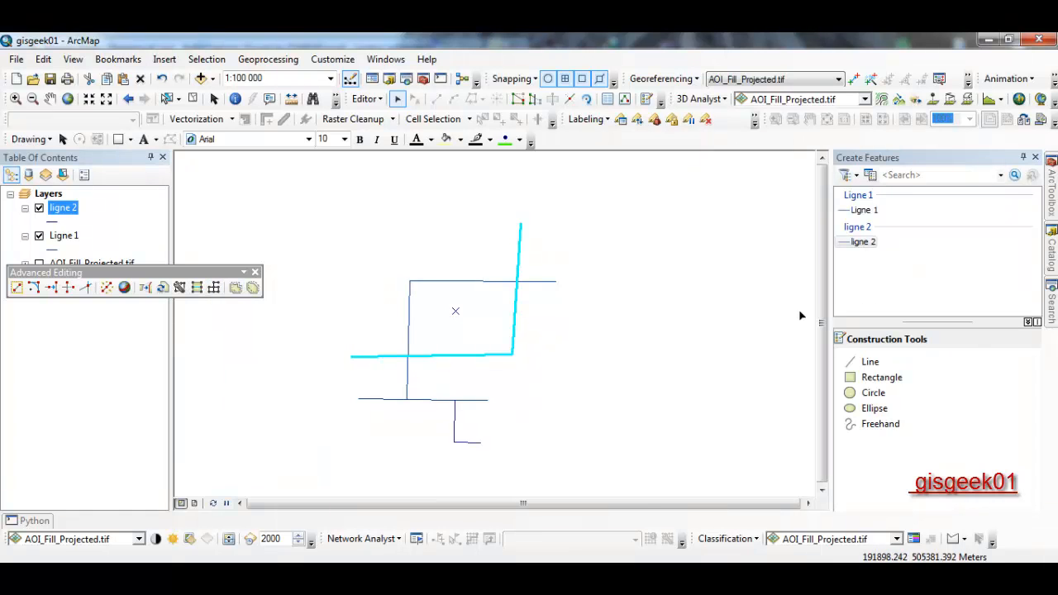
- Draw a four-vertex zigzag with the ligne 2 template to the right of the existing lines
left_click(864, 241)
left_click(547, 386)
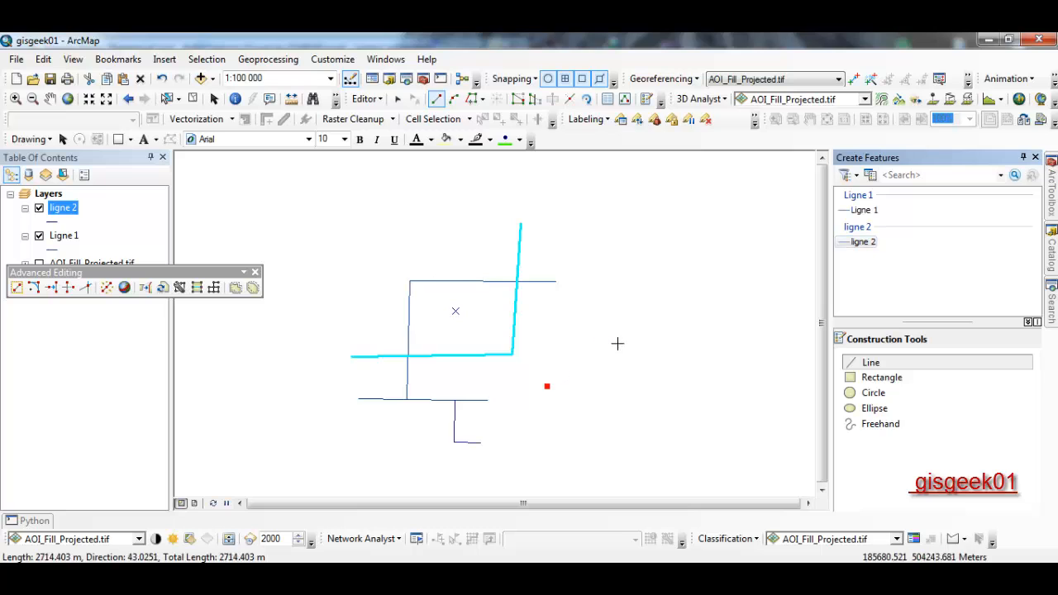
left_click(608, 332)
left_click(678, 396)
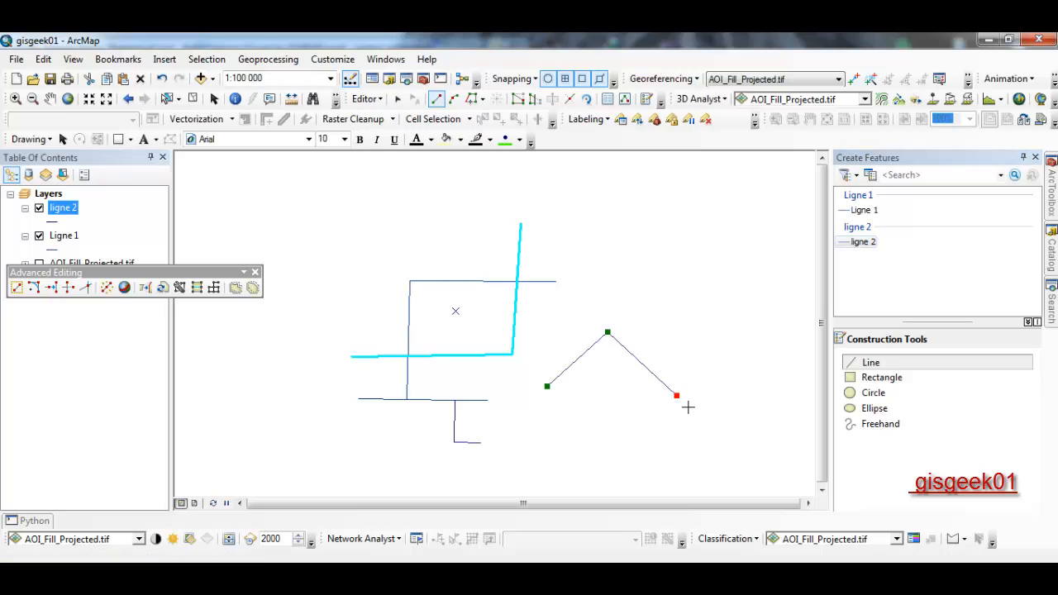
double_click(726, 344)
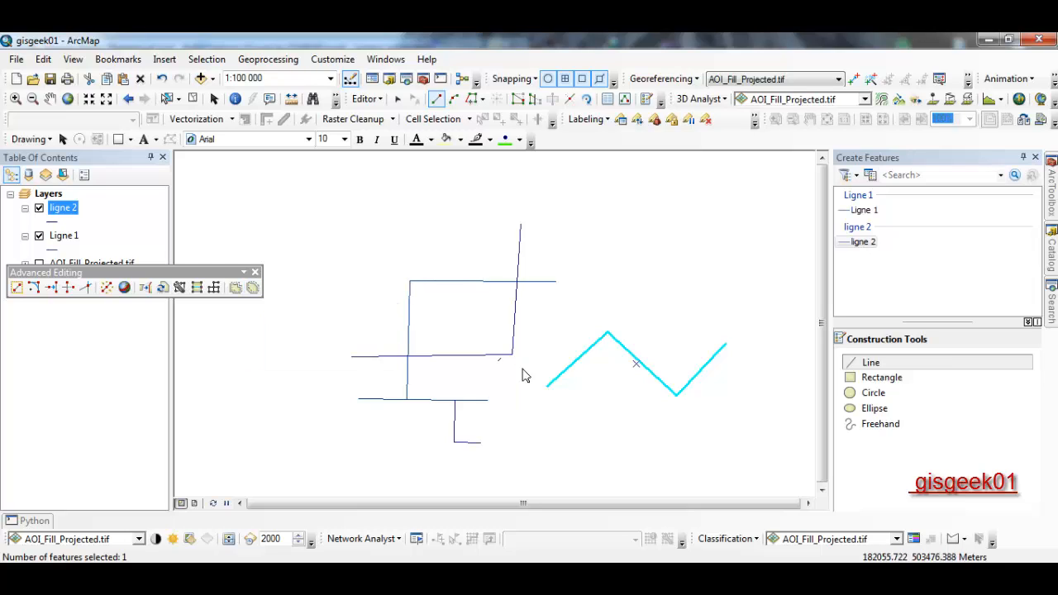
- Open the Smooth settings for the zigzag and close them without applying
left_click(253, 287)
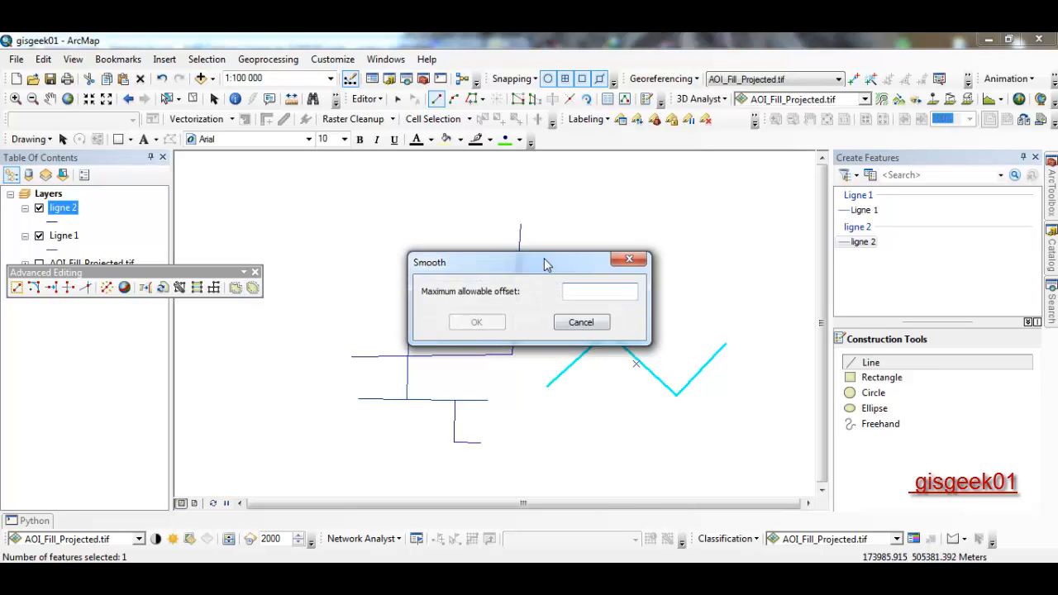
left_click_drag(543, 265, 373, 186)
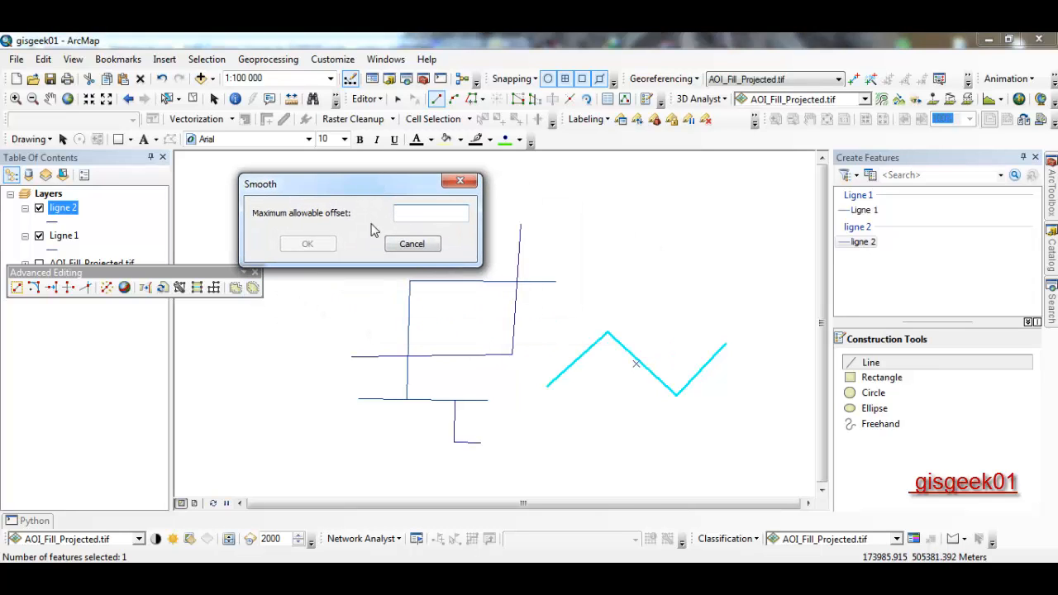
left_click(460, 181)
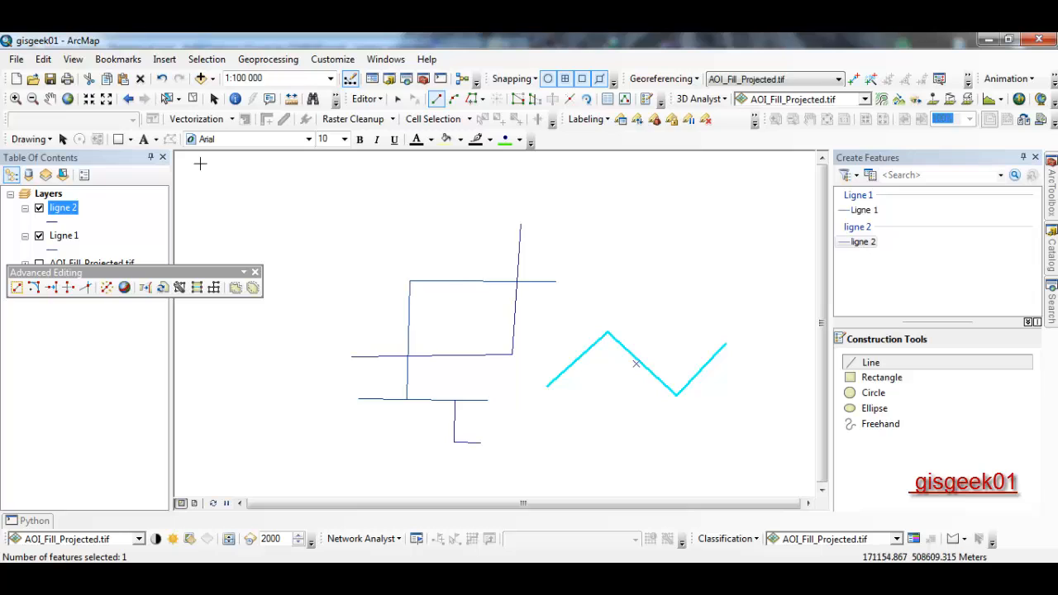
- Measure the zigzag vertex to vertex, reaching 8 408.170703 Meters with a 2 433.308609 final segment
left_click(192, 99)
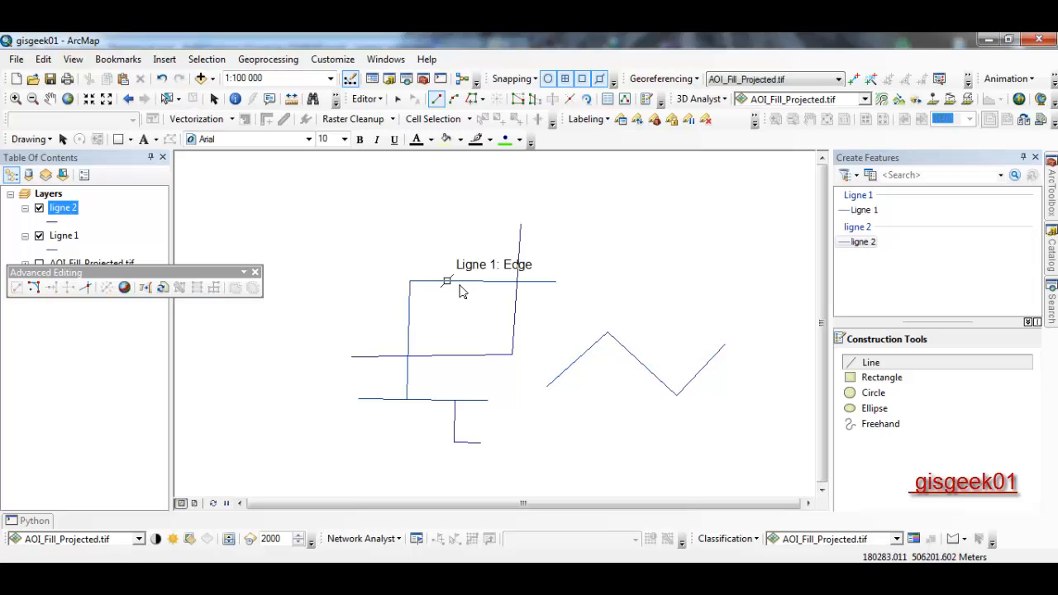
left_click(292, 101)
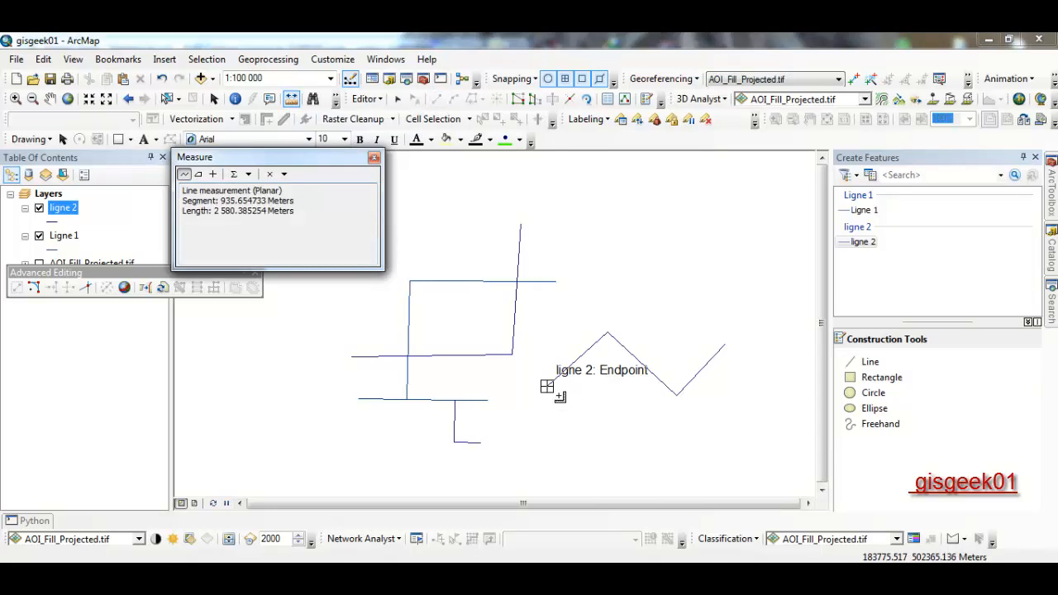
left_click(547, 386)
left_click(612, 341)
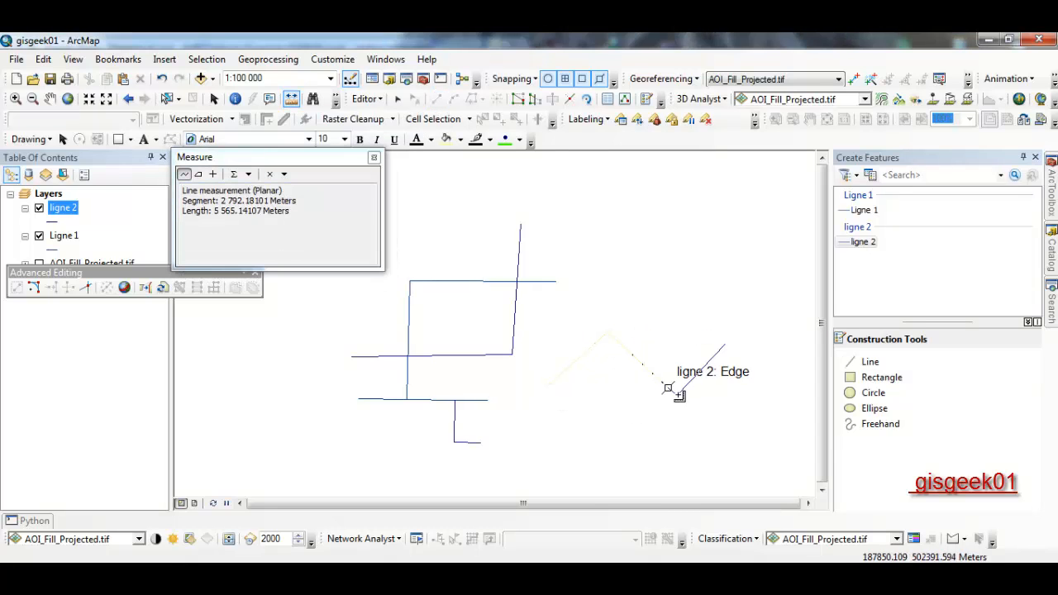
double_click(618, 346)
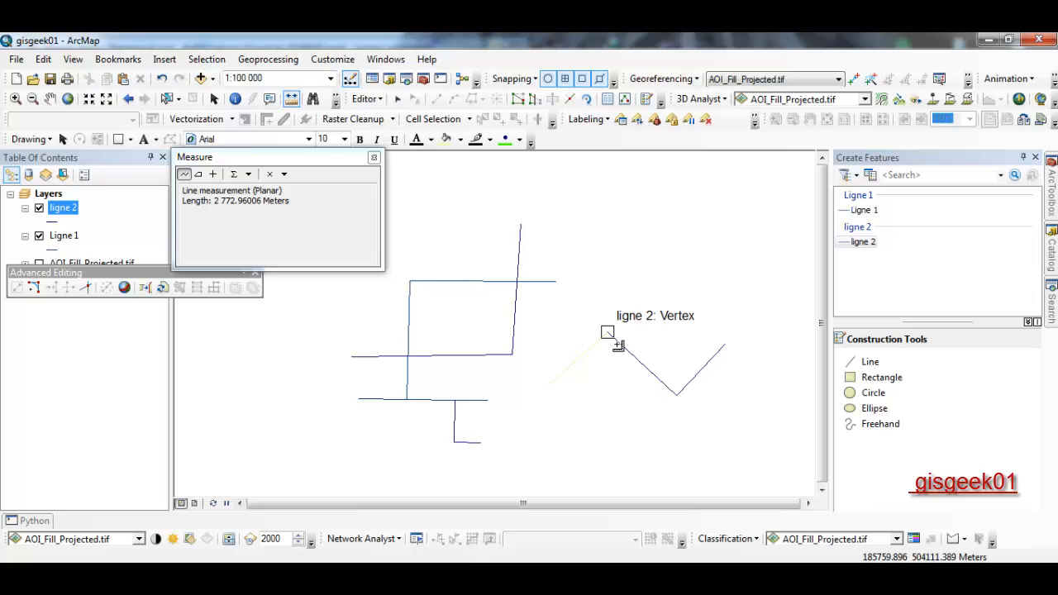
left_click(619, 346)
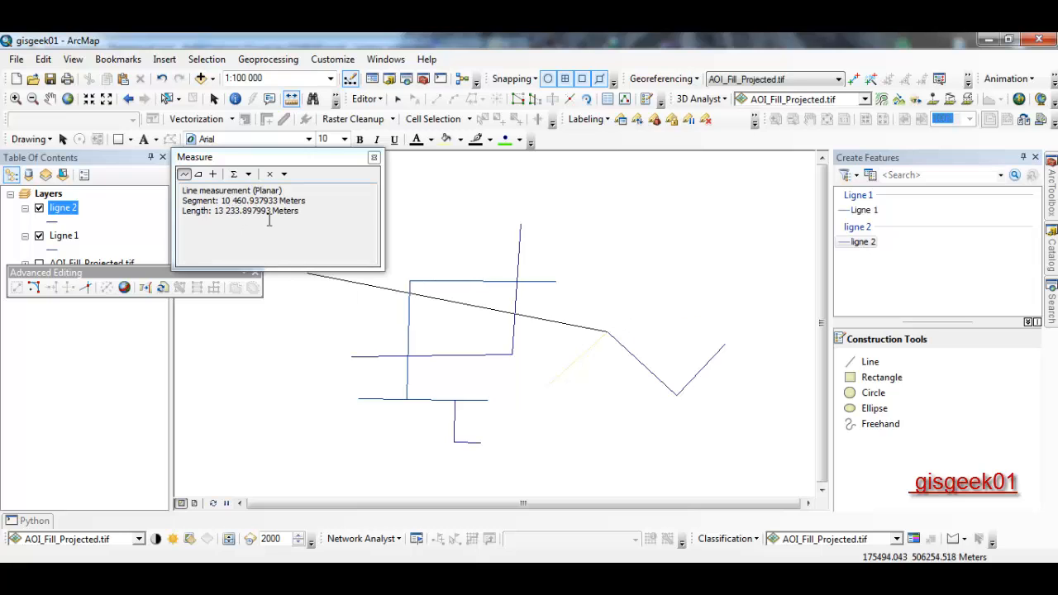
left_click(676, 397)
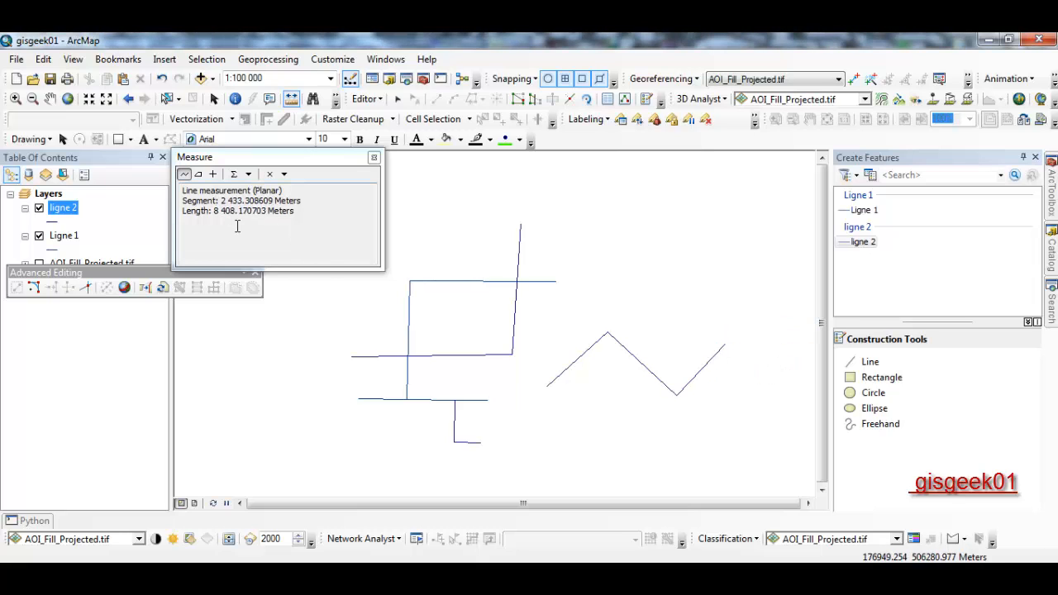
left_click(249, 174)
- Show the measured length as 8.408171 Kilometers, keep Planar measurement, and close the Measure window
mouse_move(294, 196)
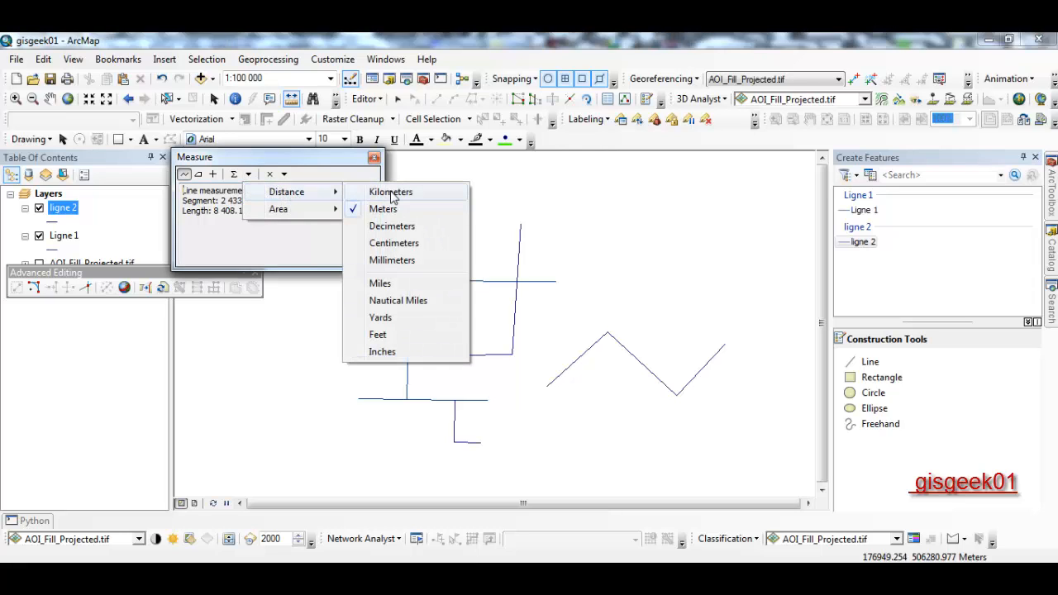
left_click(395, 192)
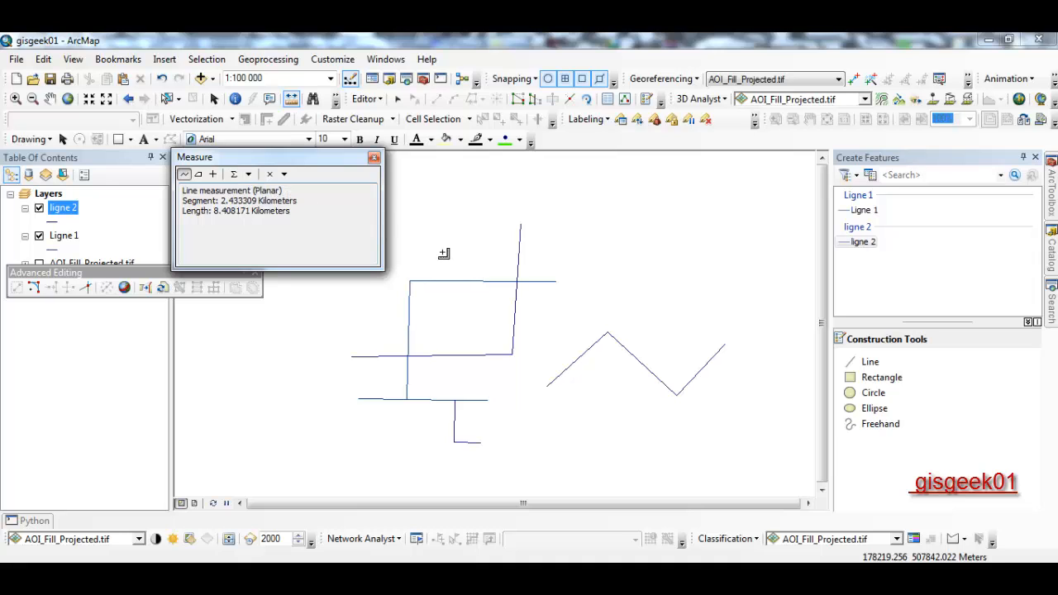
left_click(286, 175)
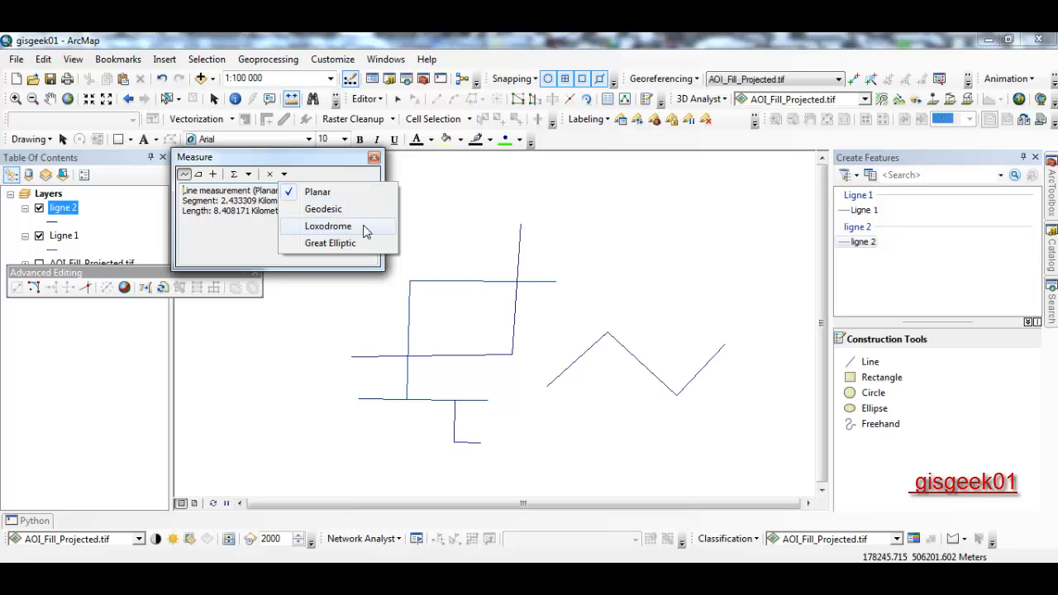
left_click(263, 244)
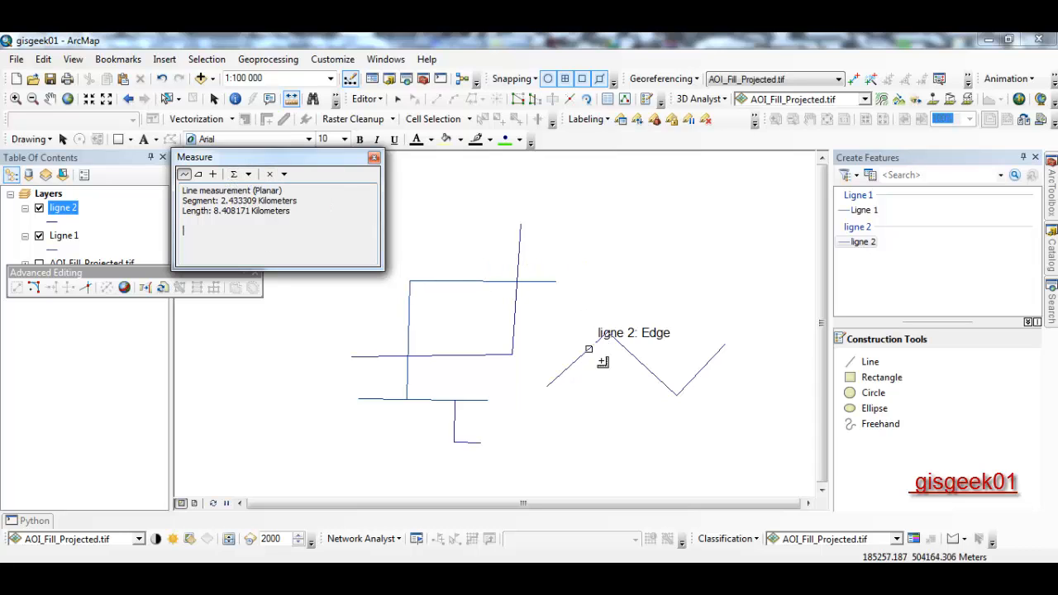
left_click(374, 157)
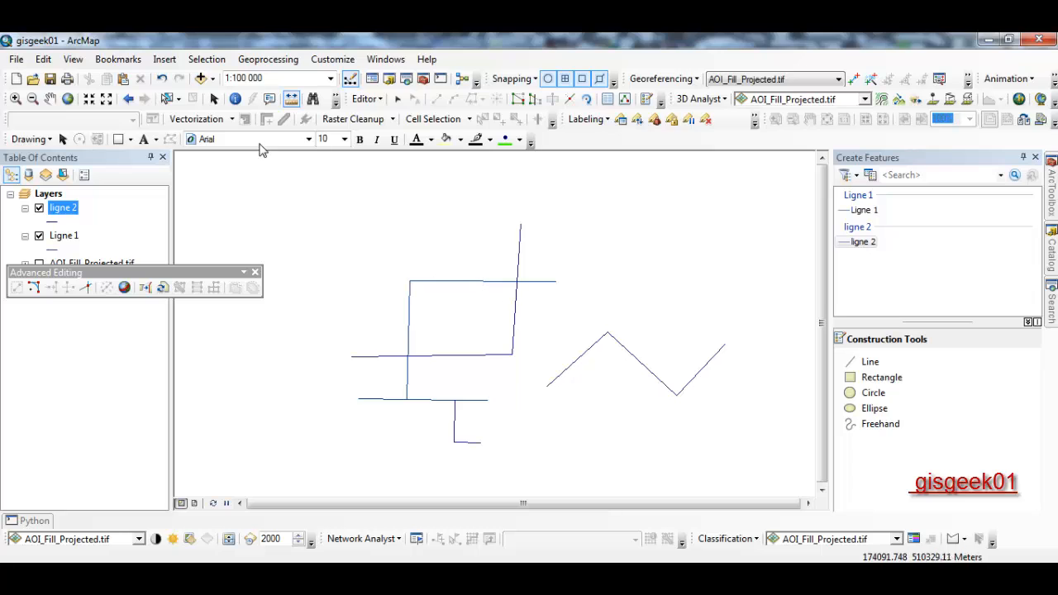
- Smooth the selected zigzag ligne 2 line into a curve with a 200 offset
left_click(567, 364)
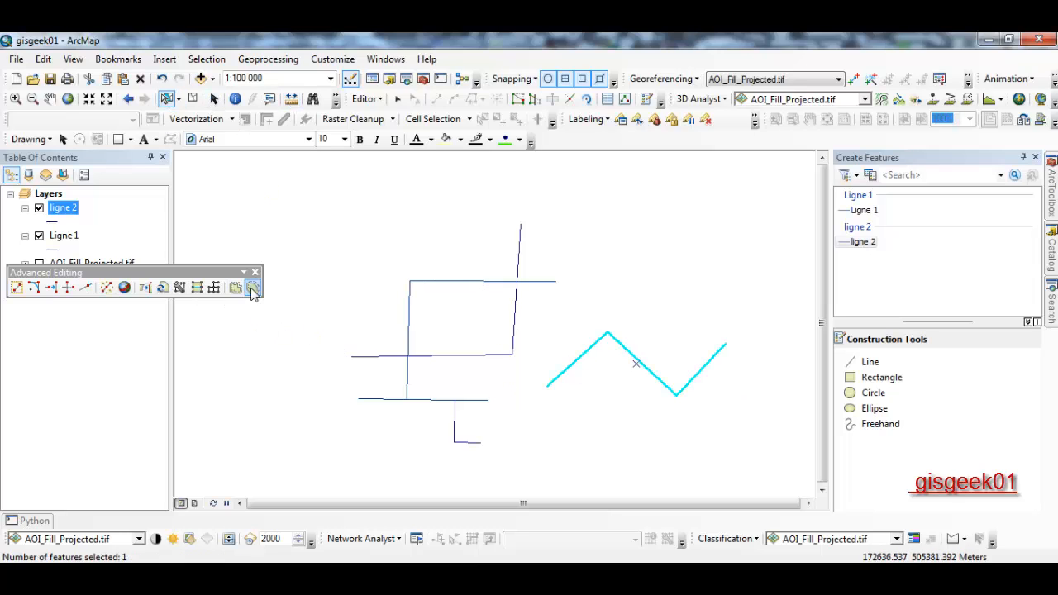
left_click(253, 287)
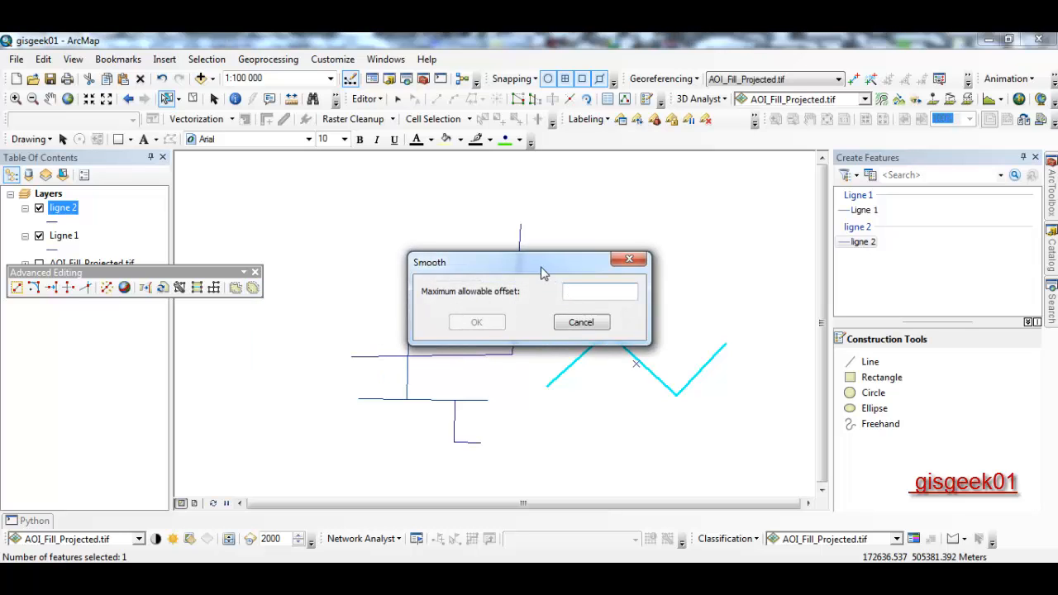
left_click_drag(543, 273, 474, 241)
type("200")
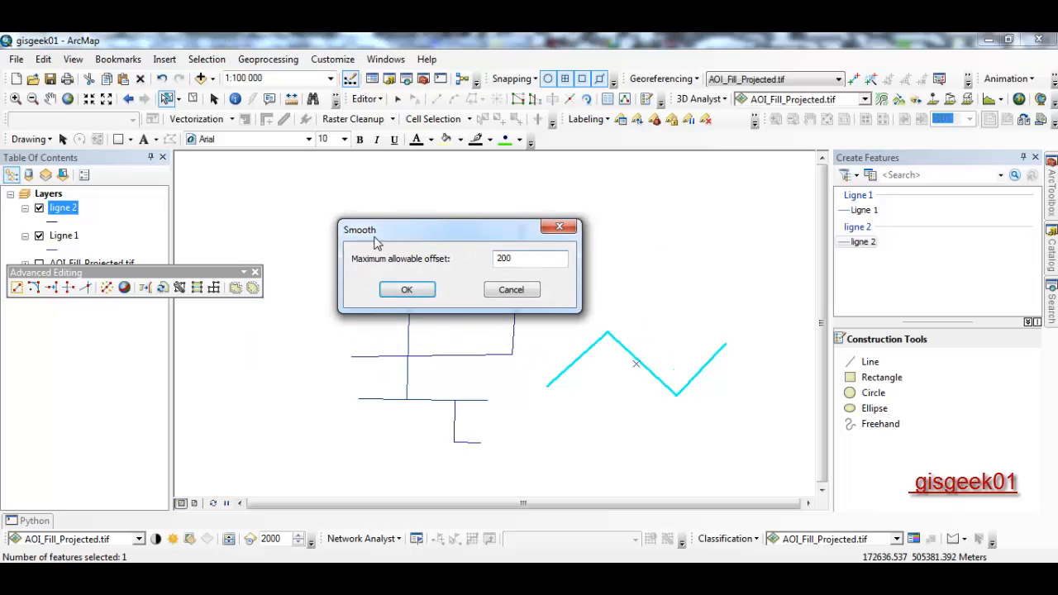
left_click(407, 291)
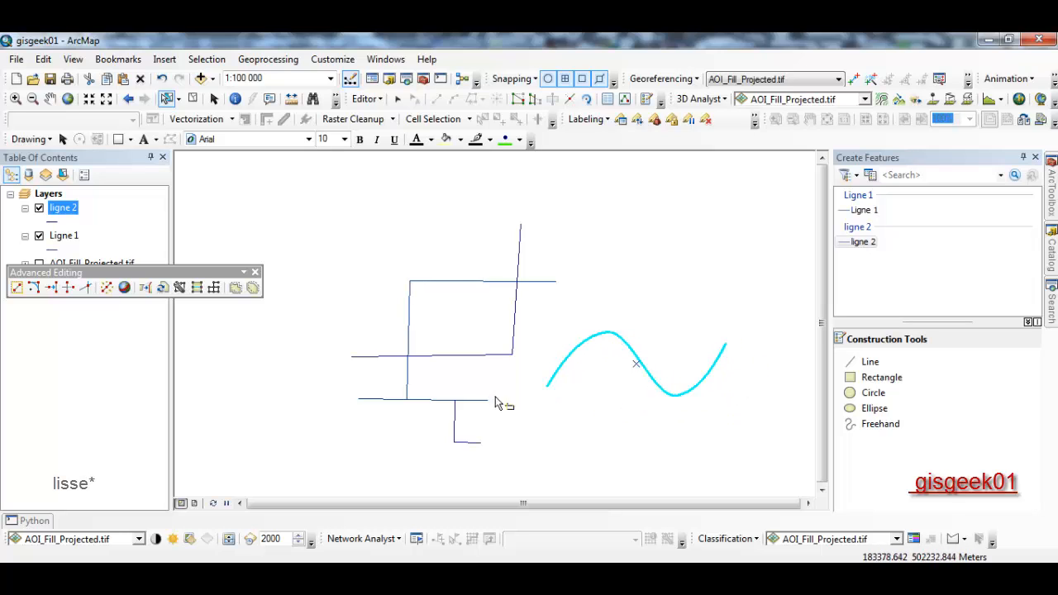
- Generalize the curved line with a 200 offset, then again with a 400 offset
left_click(236, 287)
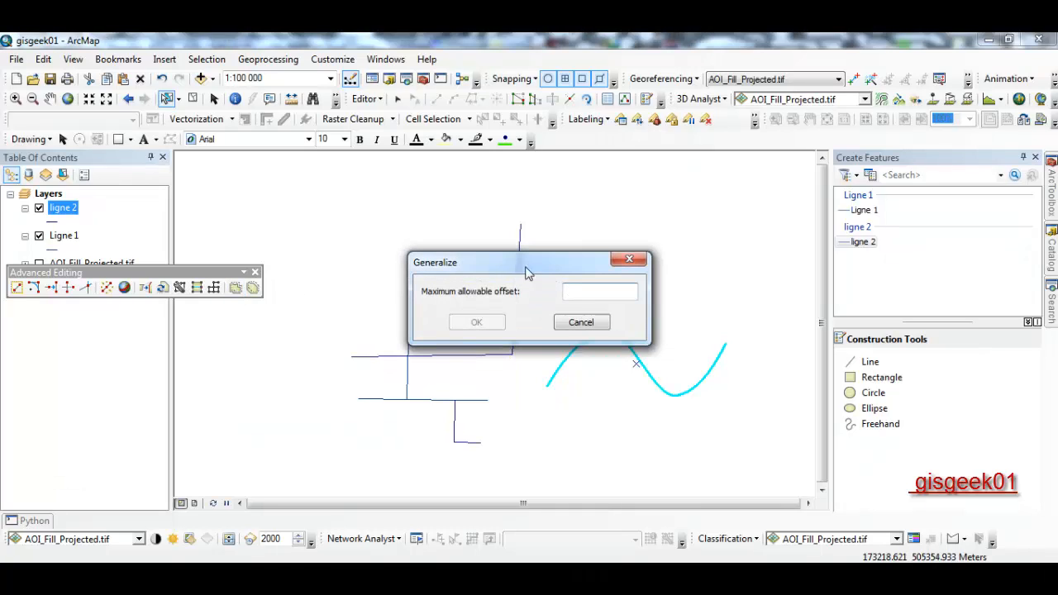
type("200")
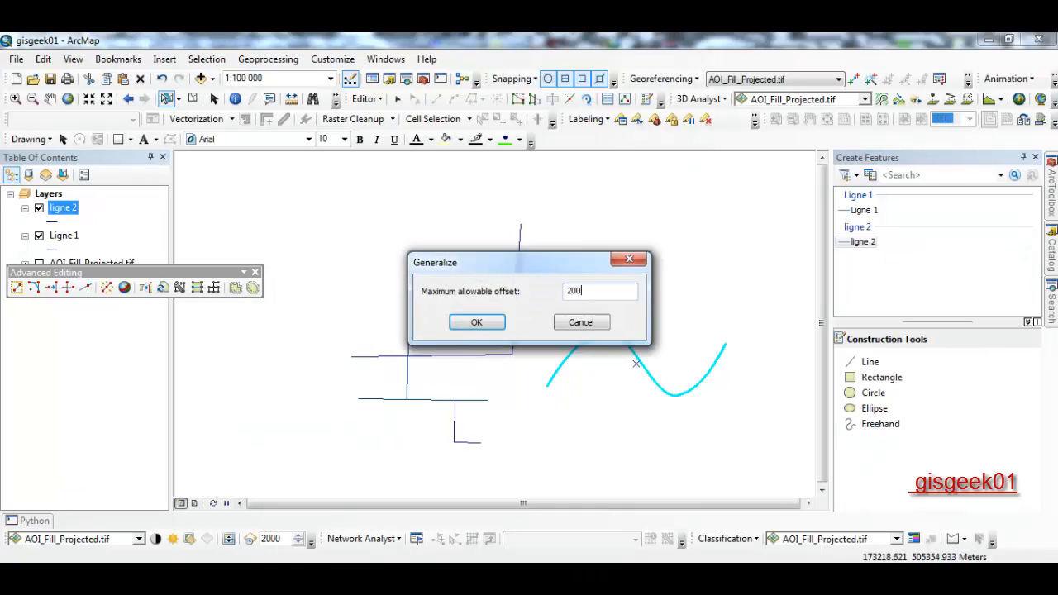
left_click(476, 321)
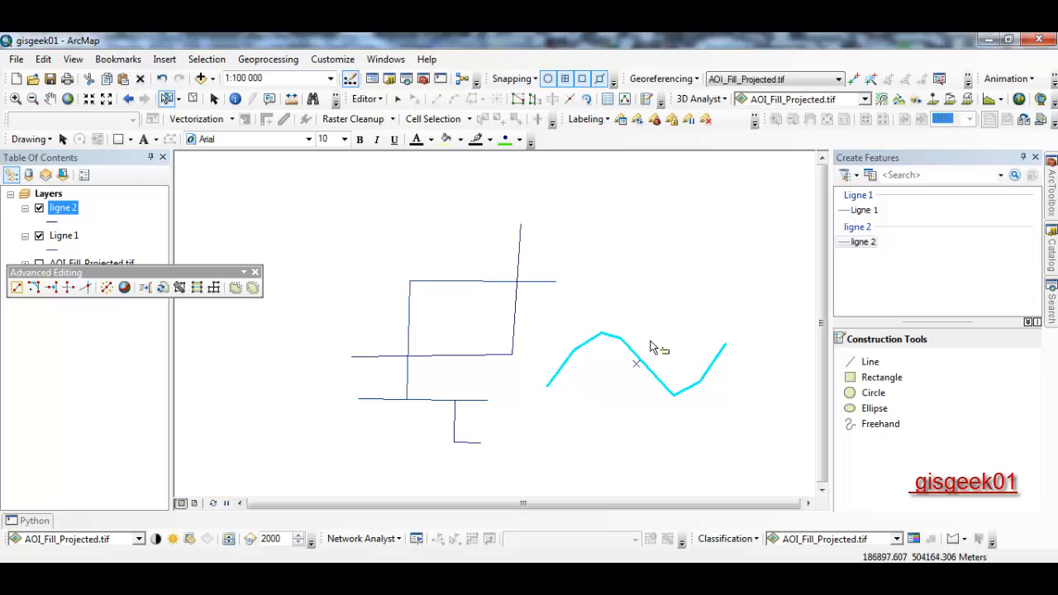
left_click(235, 287)
type("400")
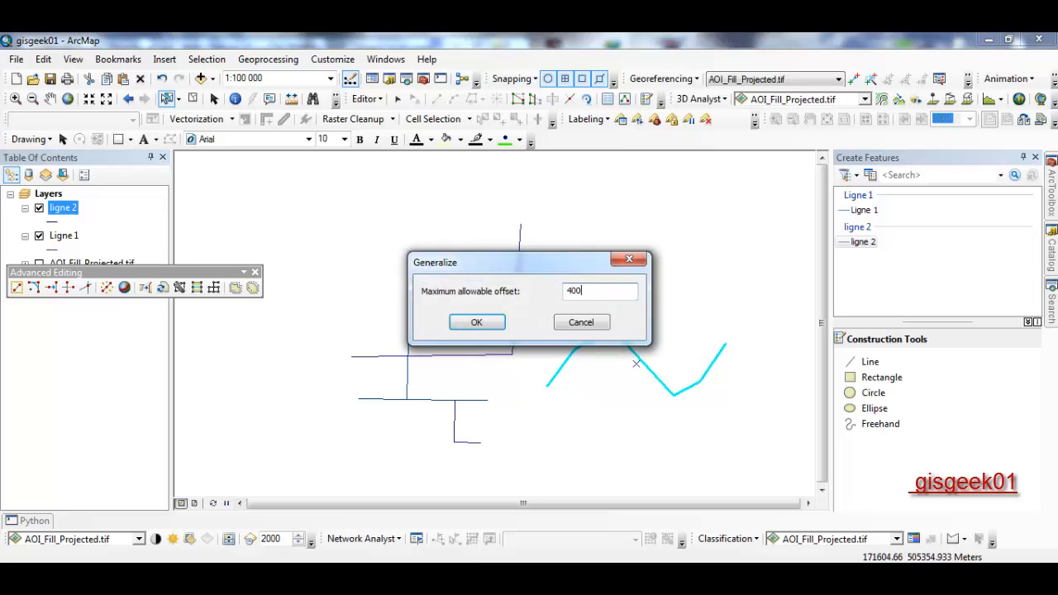
left_click(488, 324)
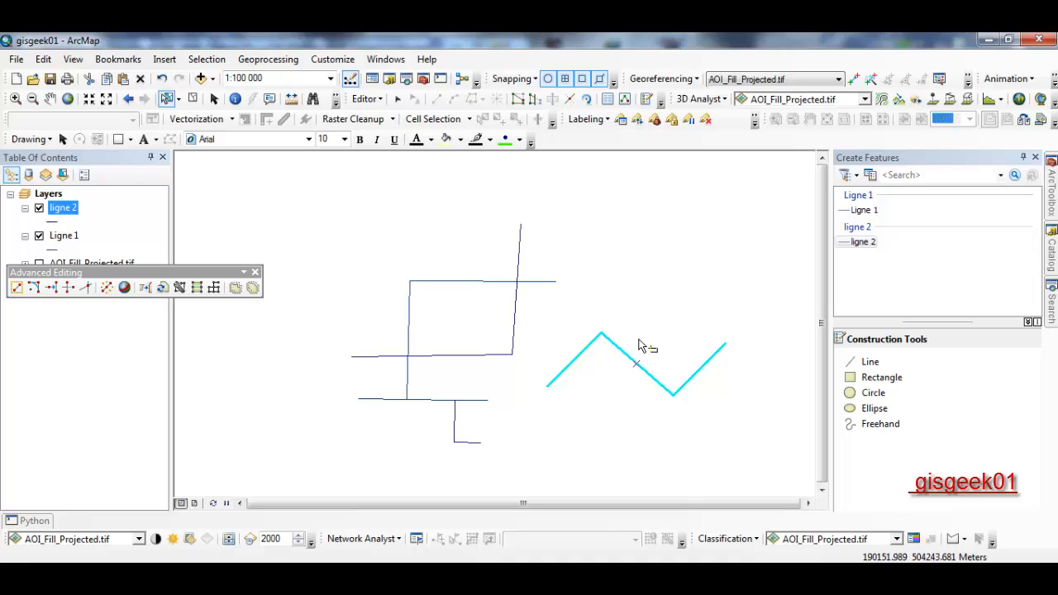
- Close Advanced Editing, review Split's equal parts, distance and percentage options, then cancel
left_click(255, 273)
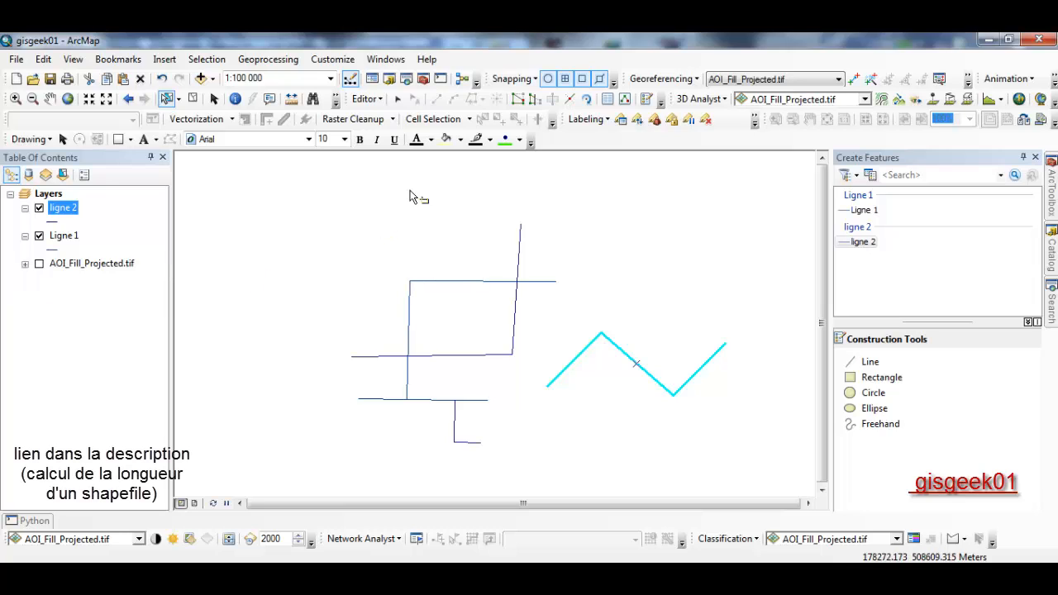
left_click(367, 99)
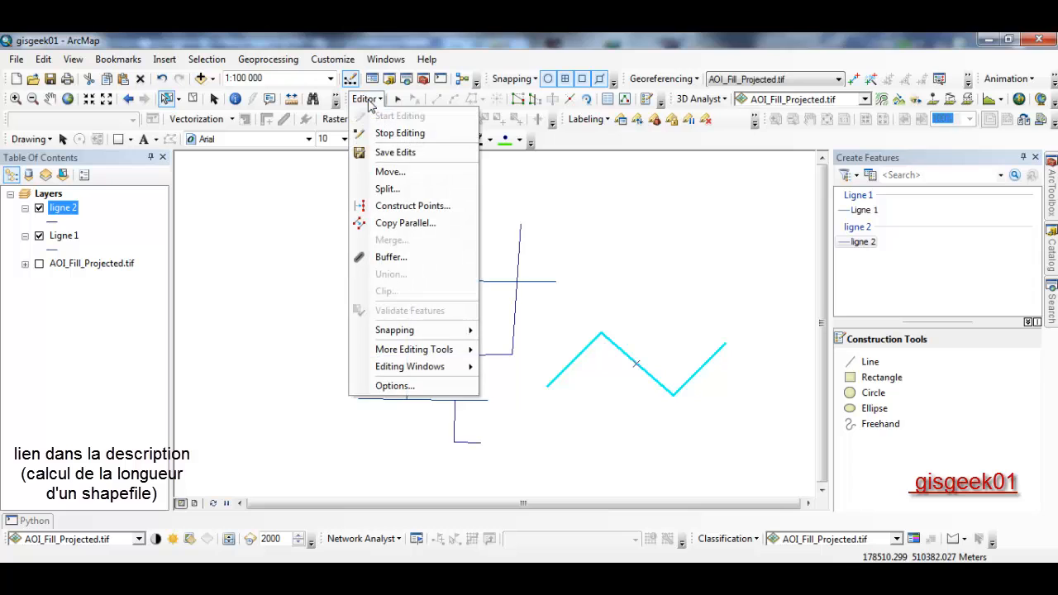
left_click(418, 190)
left_click_drag(460, 187, 253, 185)
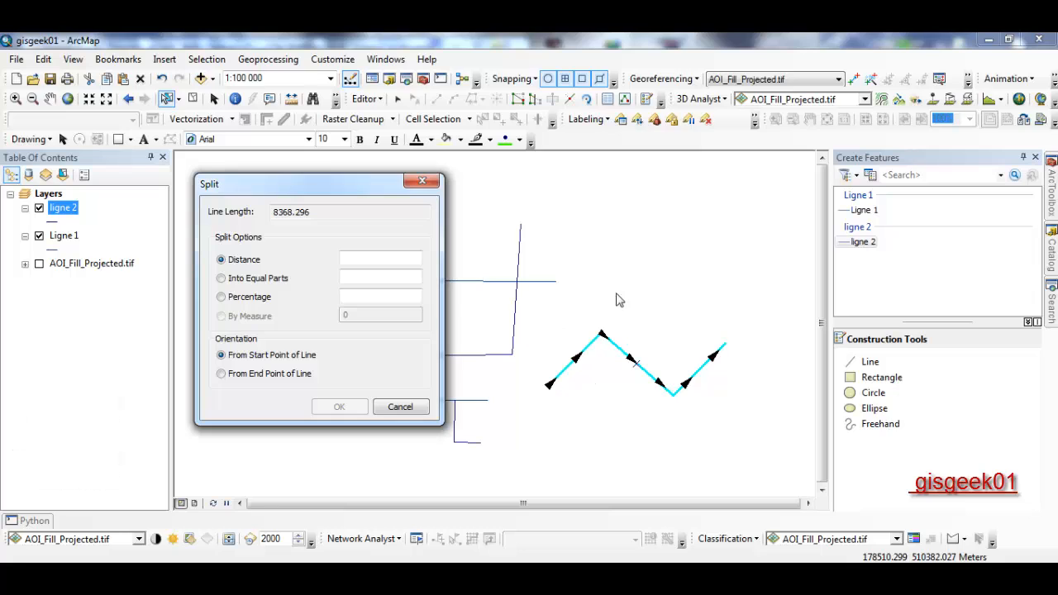
left_click(270, 281)
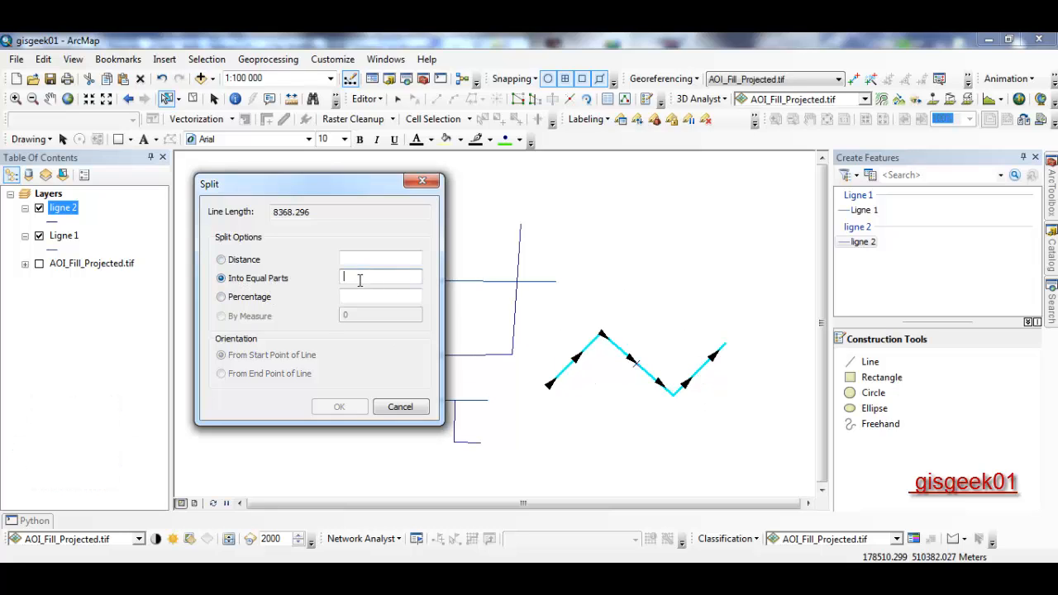
left_click(260, 262)
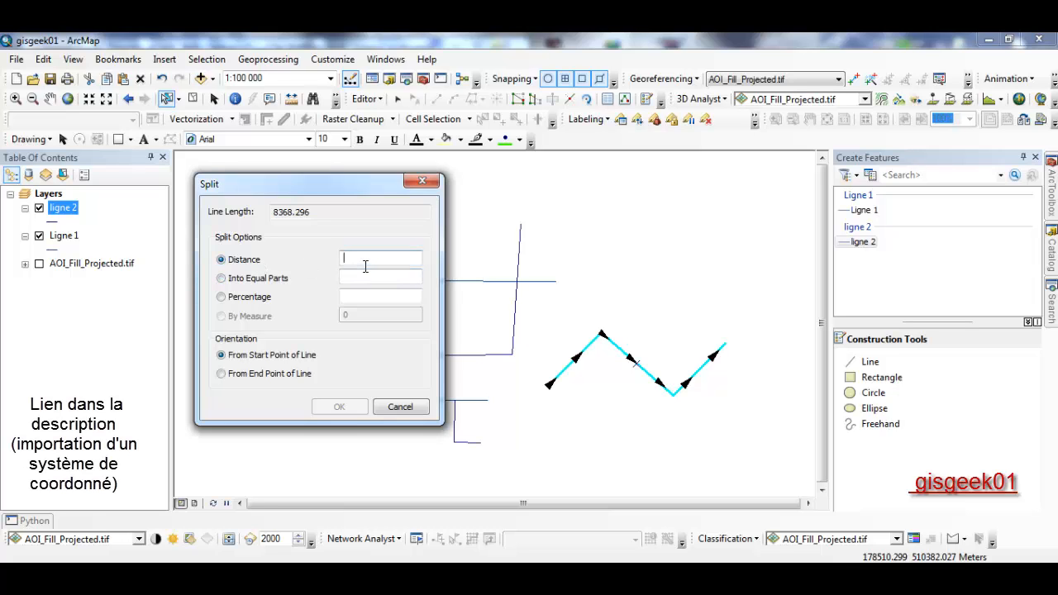
left_click(267, 298)
left_click(401, 406)
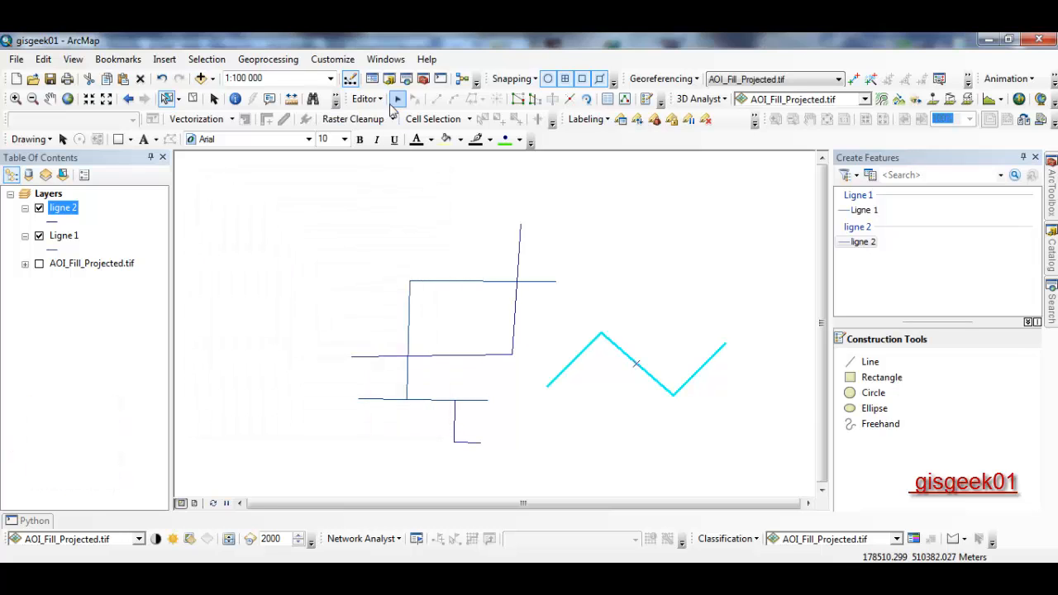
- Reopen the Editor menu
left_click(368, 99)
left_click(368, 100)
left_click(369, 100)
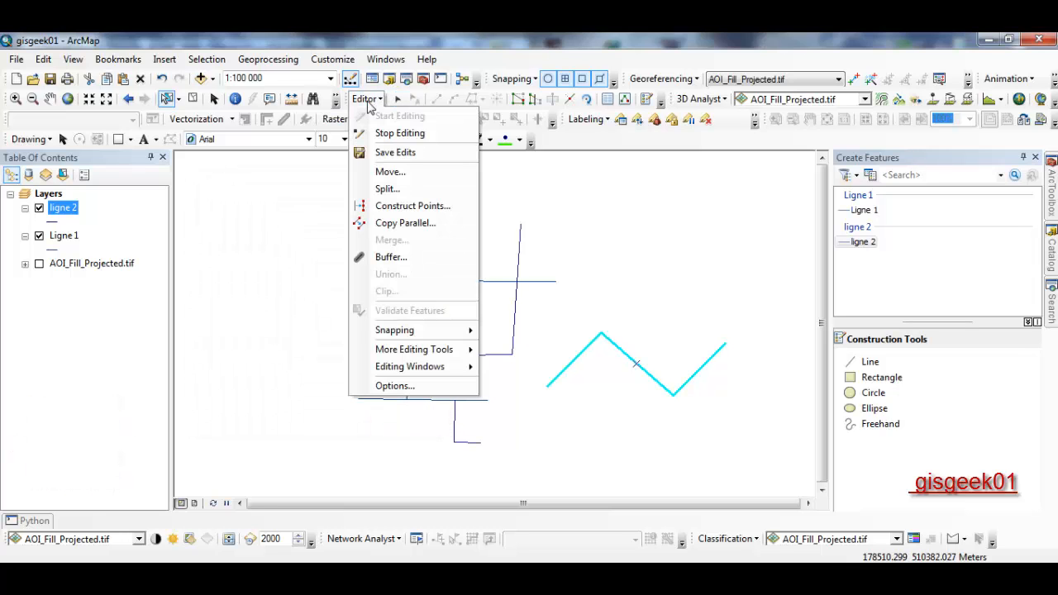